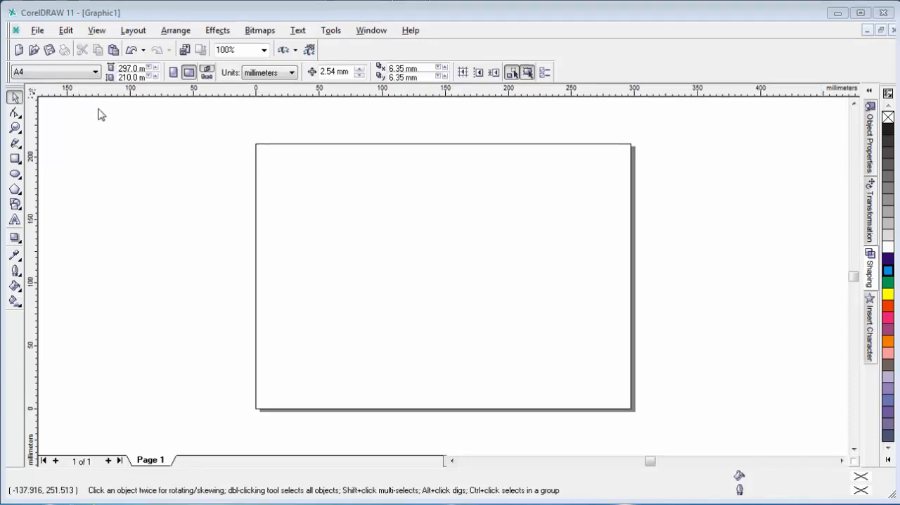
Import the adidas logo JPEG from the Desktop and place it on the page.
click(41, 33)
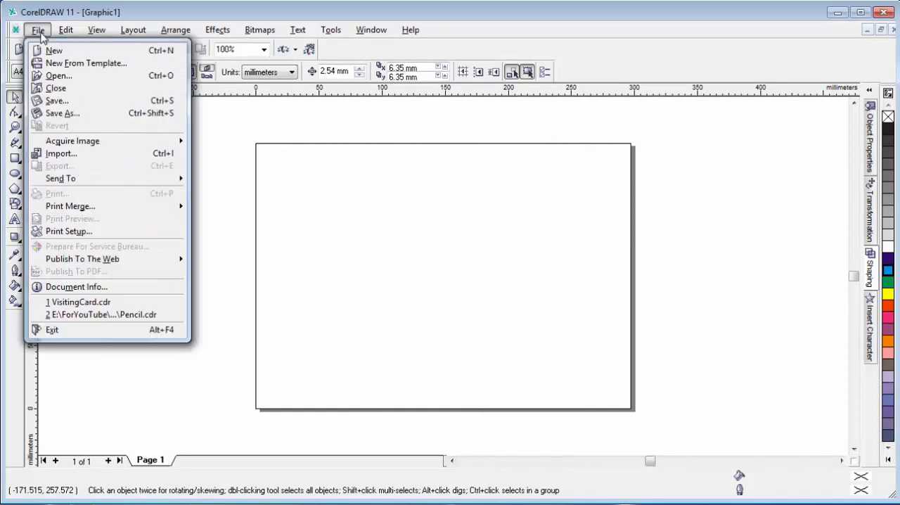
click(86, 152)
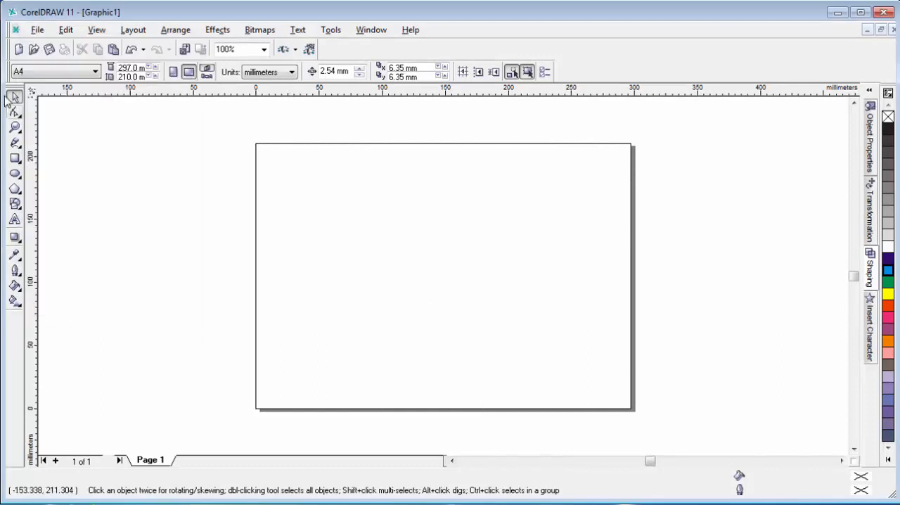
click(36, 32)
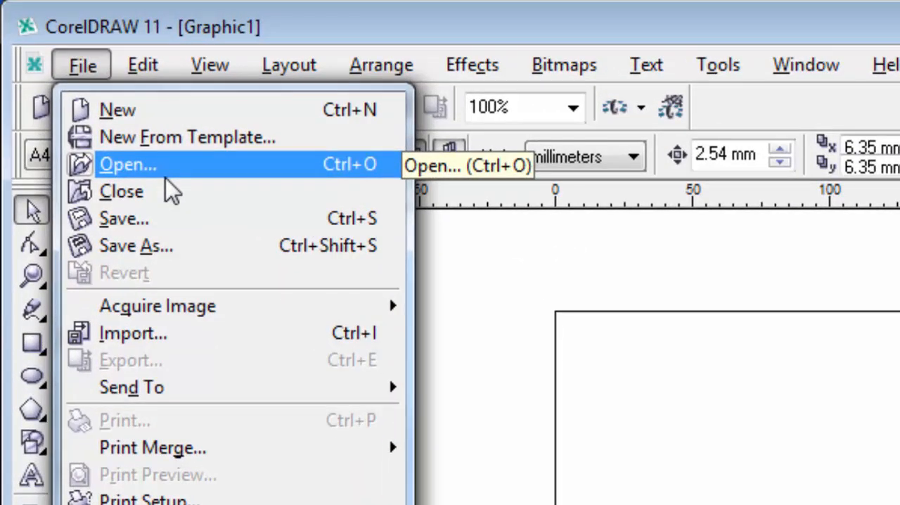
click(220, 332)
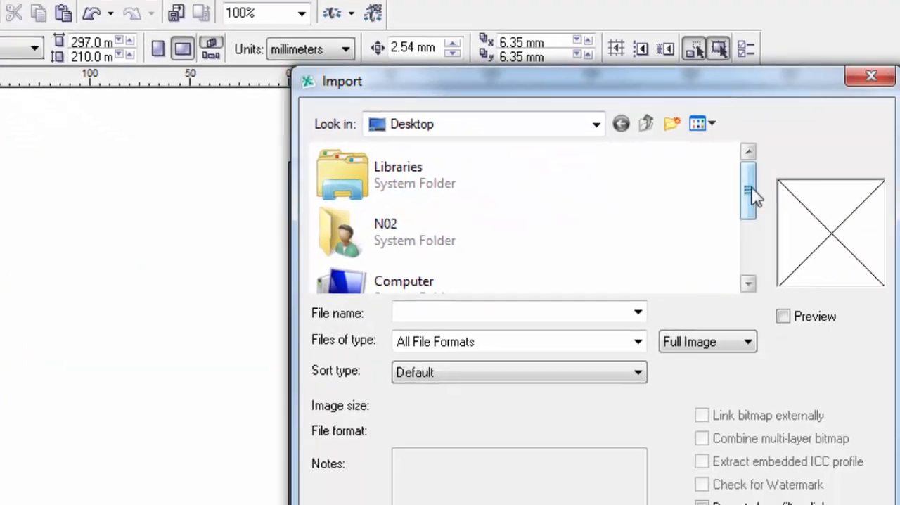
drag(751, 194, 746, 256)
double_click(435, 277)
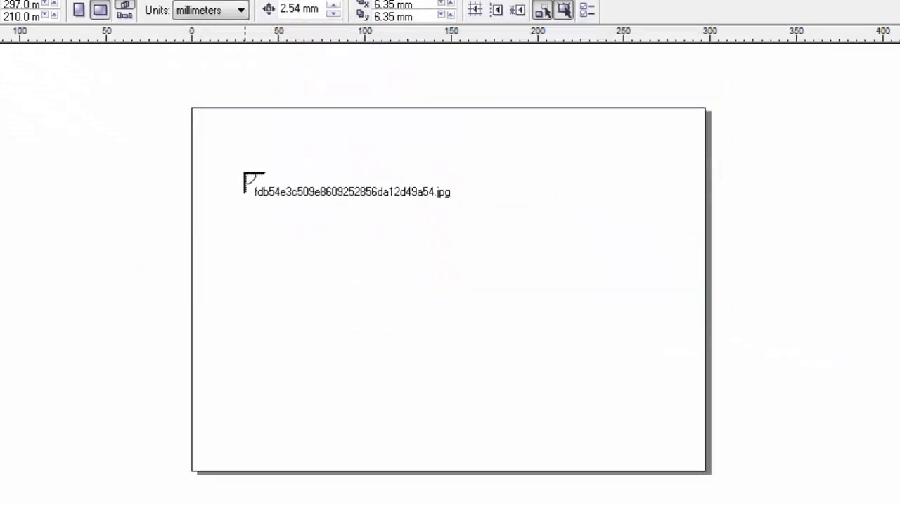
click(243, 150)
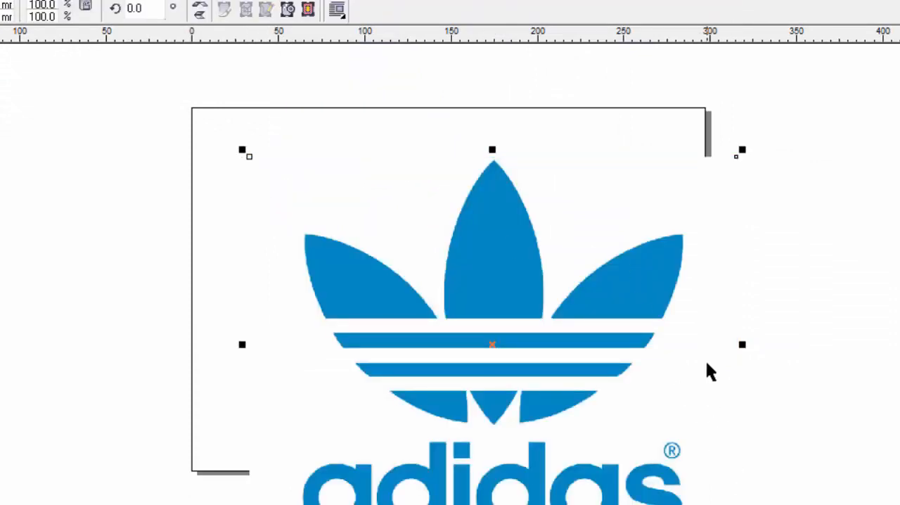
Centre the imported logo on the page and scale it down from its centre to about 85%.
key(p)
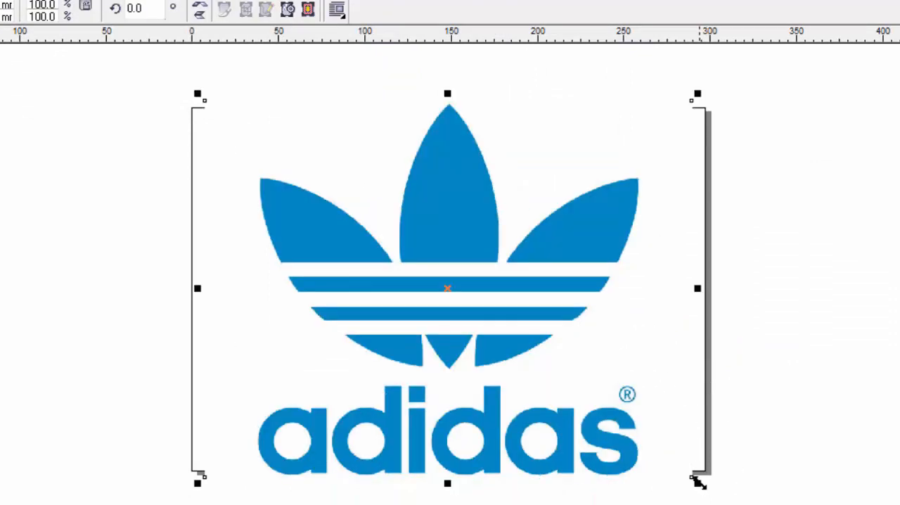
drag(697, 480, 662, 445)
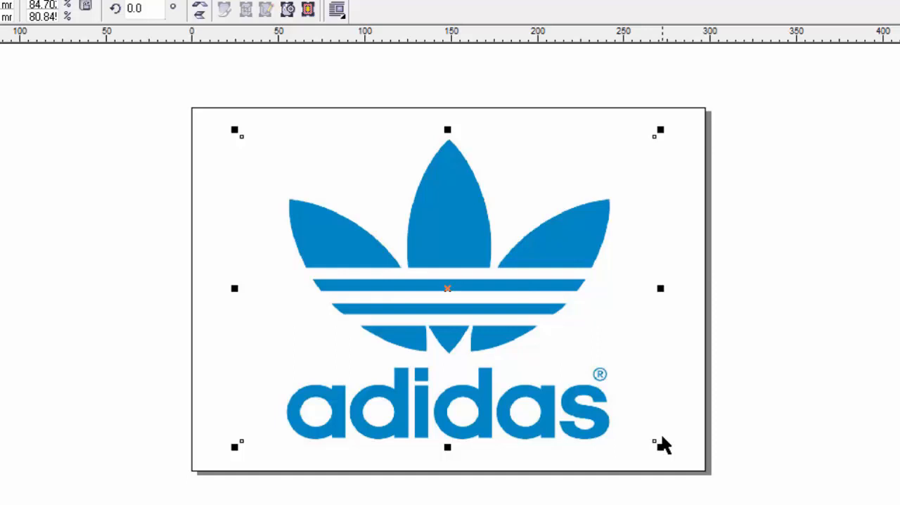
click(97, 151)
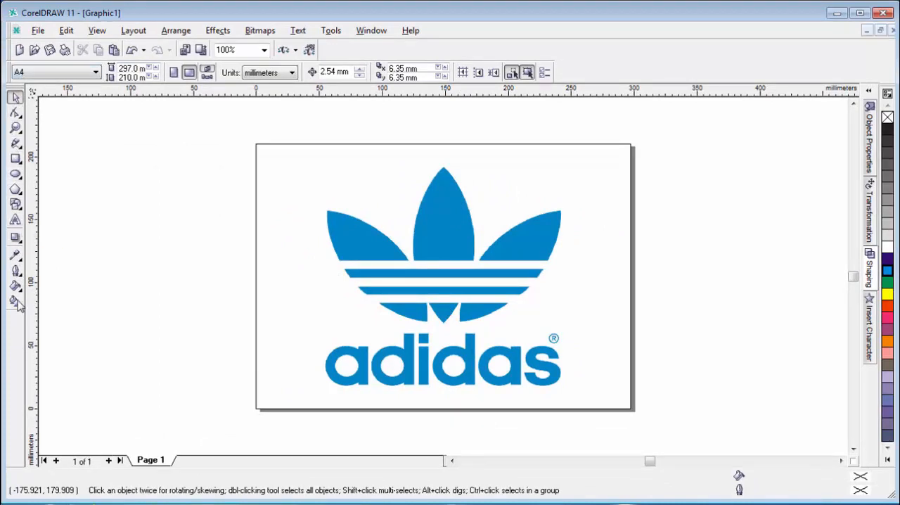
click(17, 161)
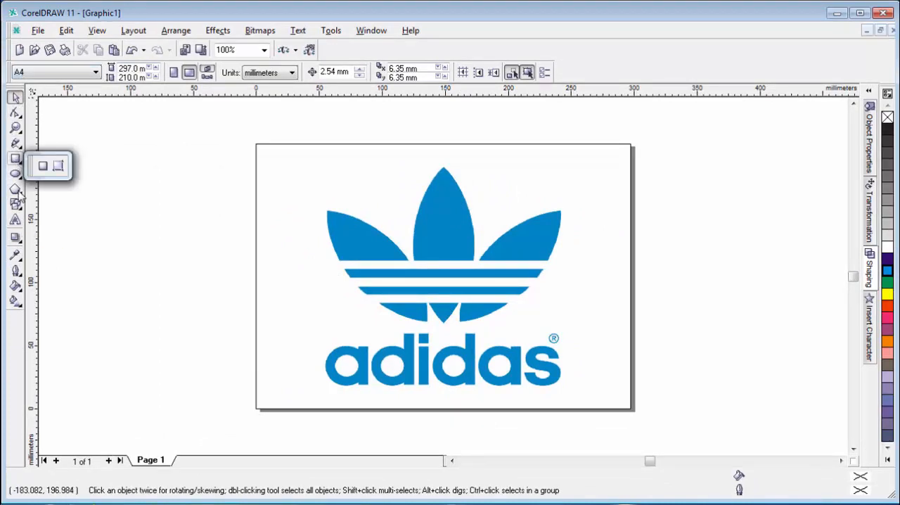
click(16, 189)
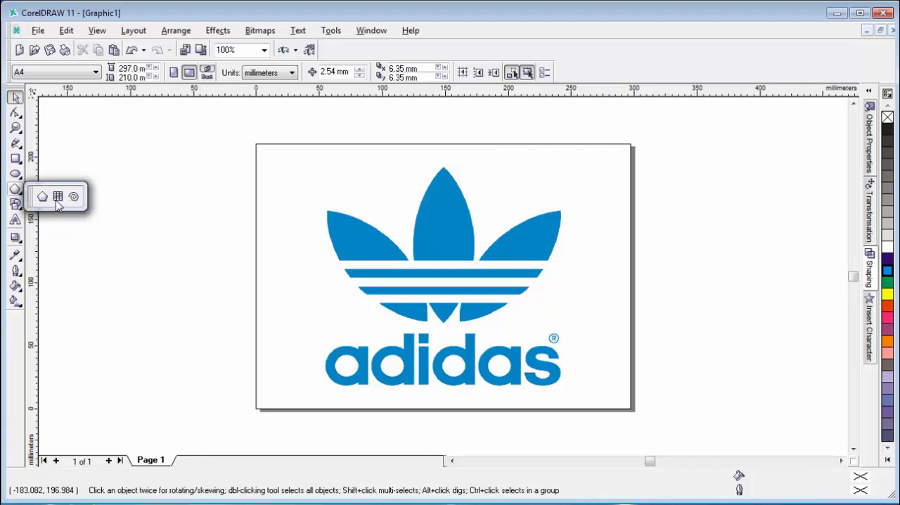
click(42, 196)
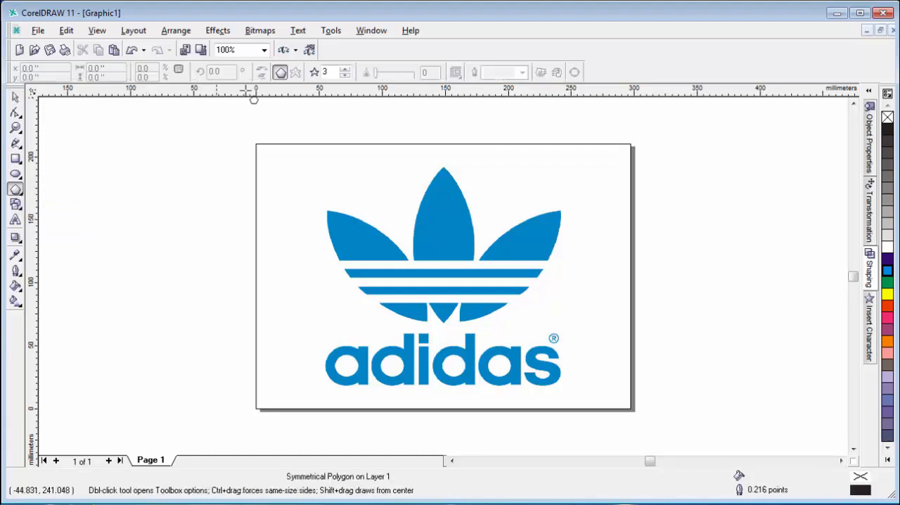
click(280, 74)
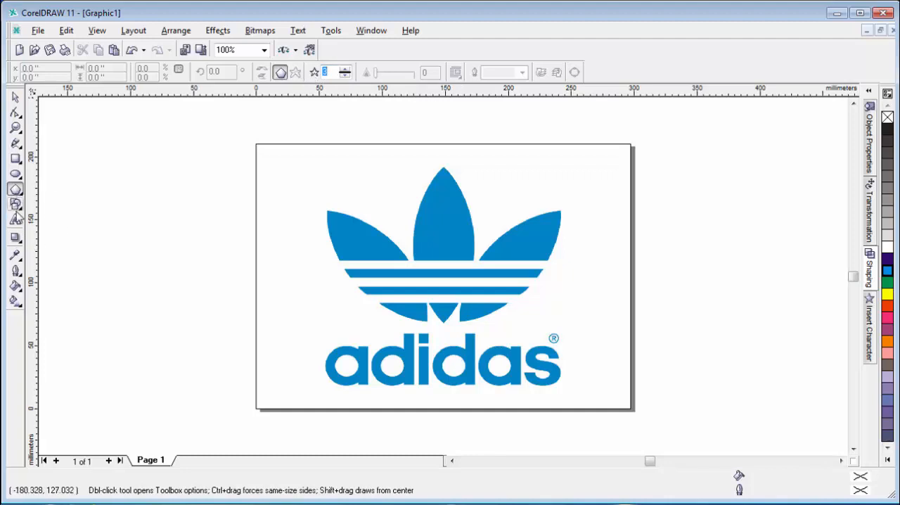
click(16, 204)
click(280, 72)
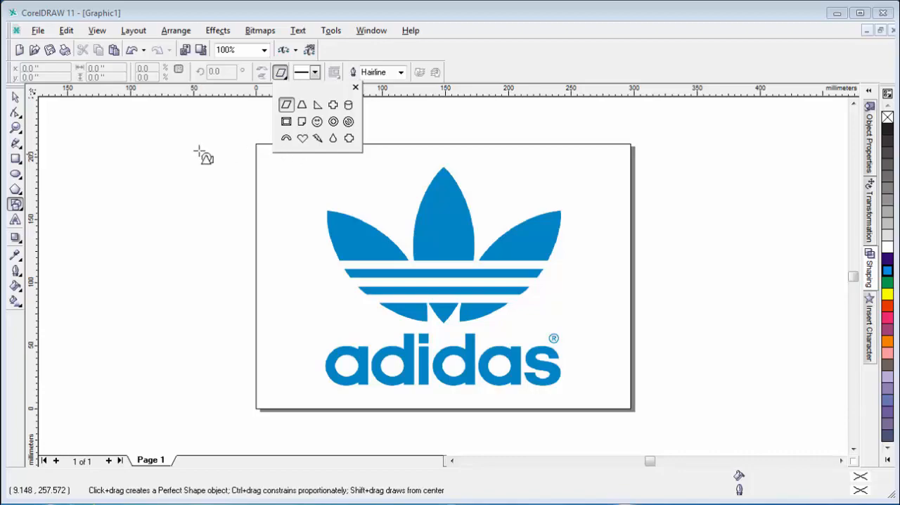
click(16, 143)
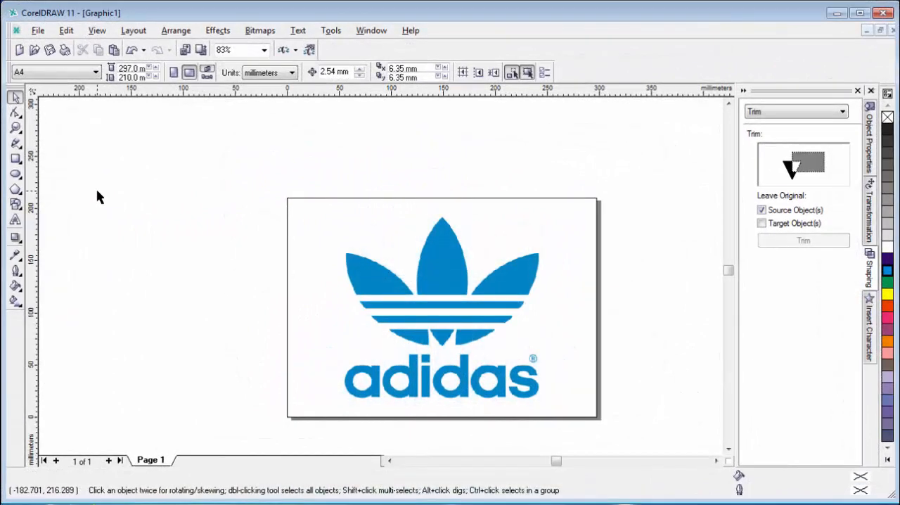
key(F3)
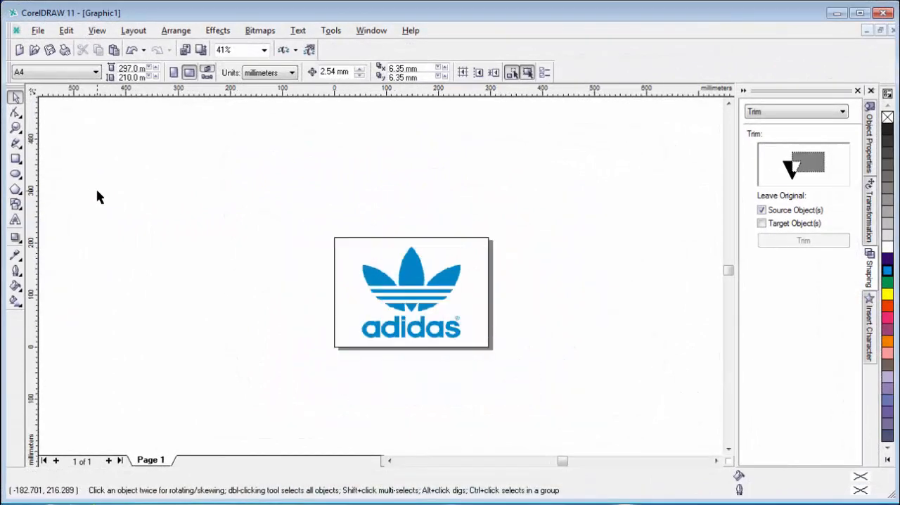
key(F4)
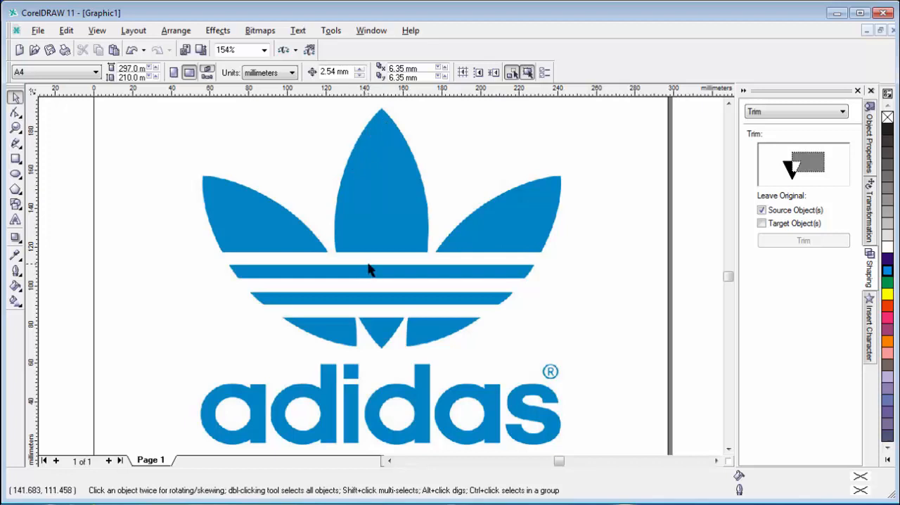
key(F3)
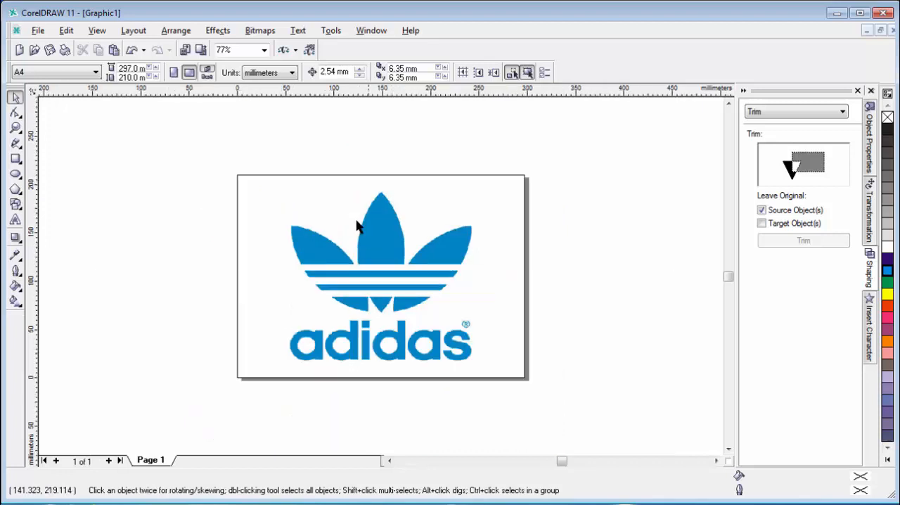
Draw a circle about 155 mm in diameter beside the page and move it over the logo's left and centre leaves.
click(15, 175)
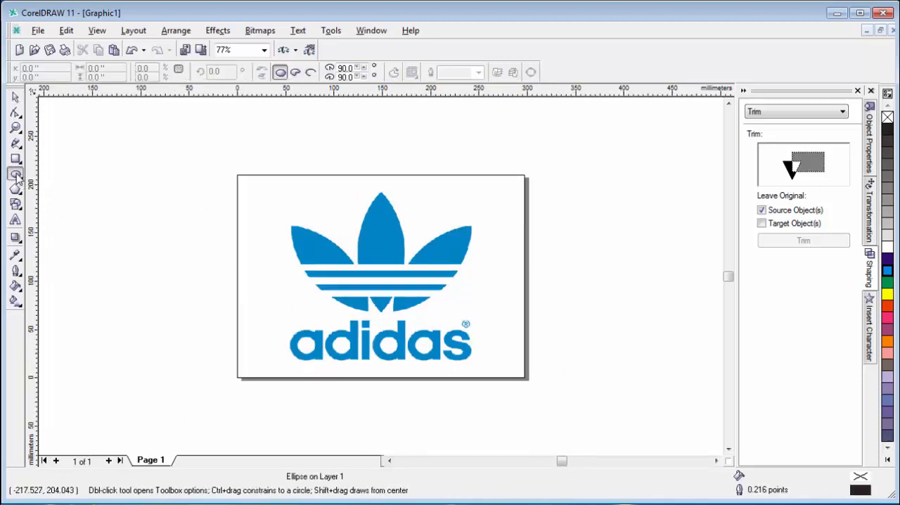
mouse_move(91, 176)
mouse_down()
mouse_move(201, 302)
mouse_move(233, 324)
mouse_up()
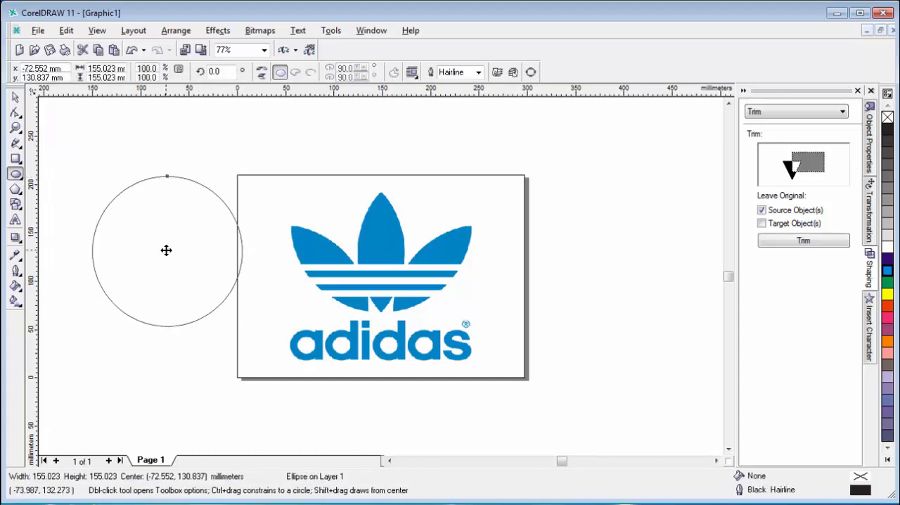
drag(166, 250, 328, 249)
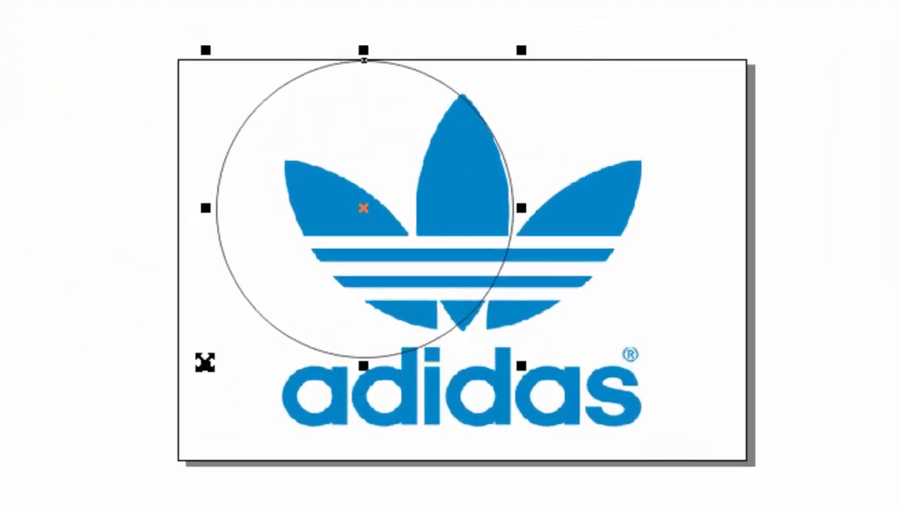
Enlarge the circle slightly and reposition it so its right arc follows the right edge of the logo's centre leaf.
drag(205, 362, 196, 370)
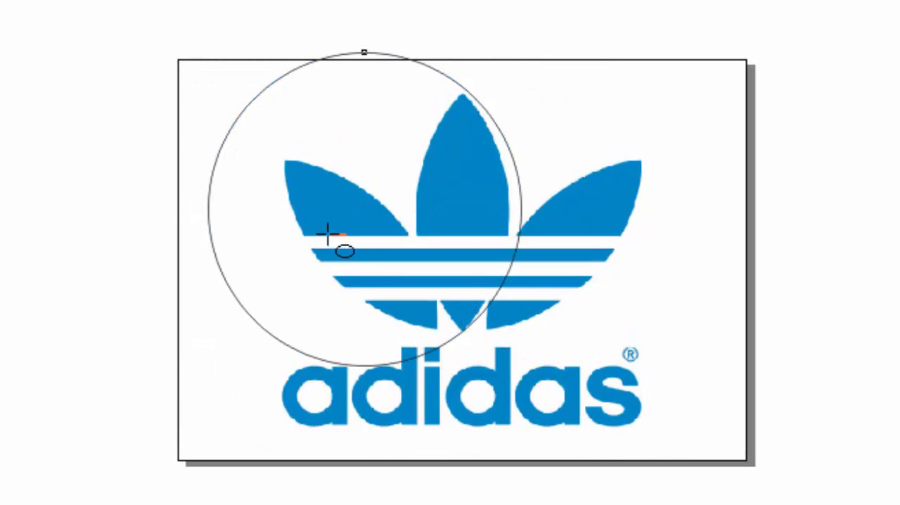
key(space)
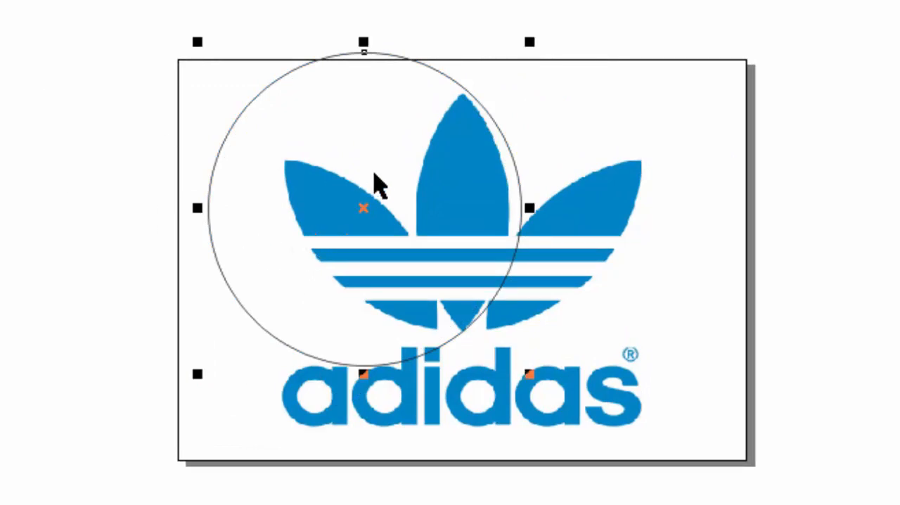
drag(363, 204, 353, 206)
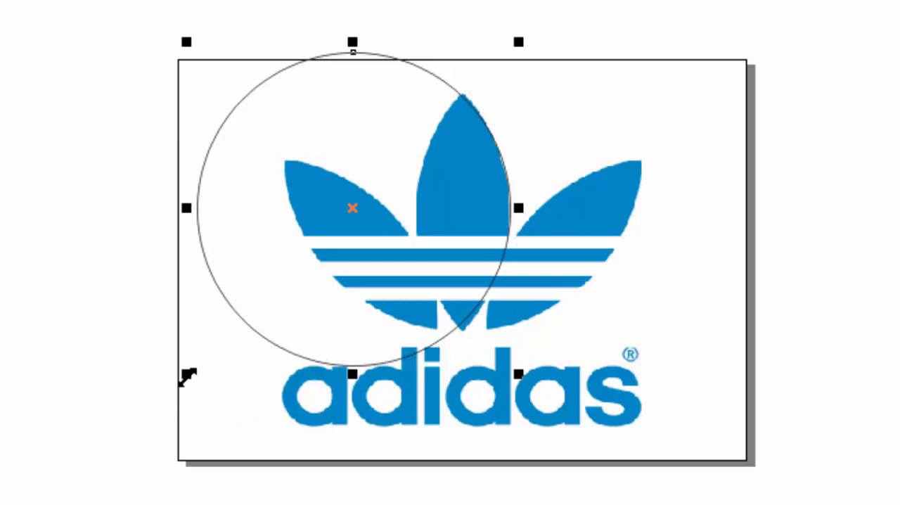
drag(186, 375, 165, 382)
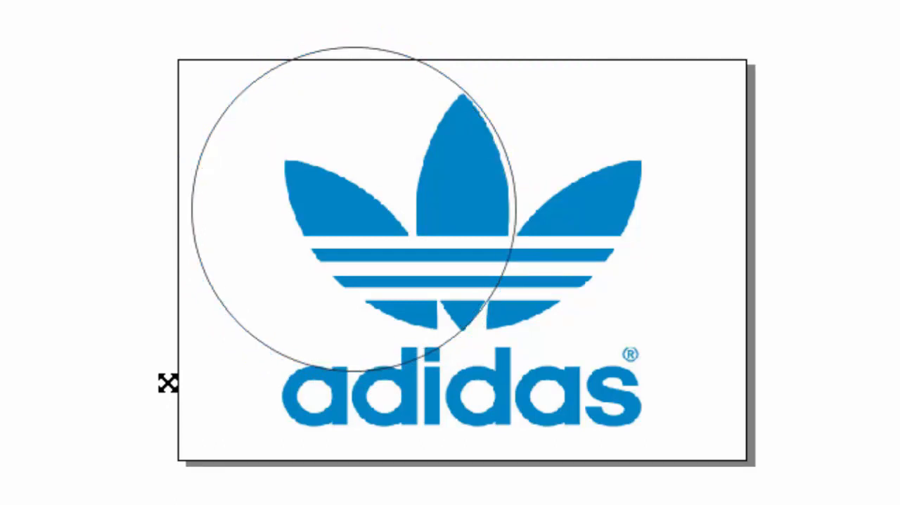
drag(345, 207, 345, 209)
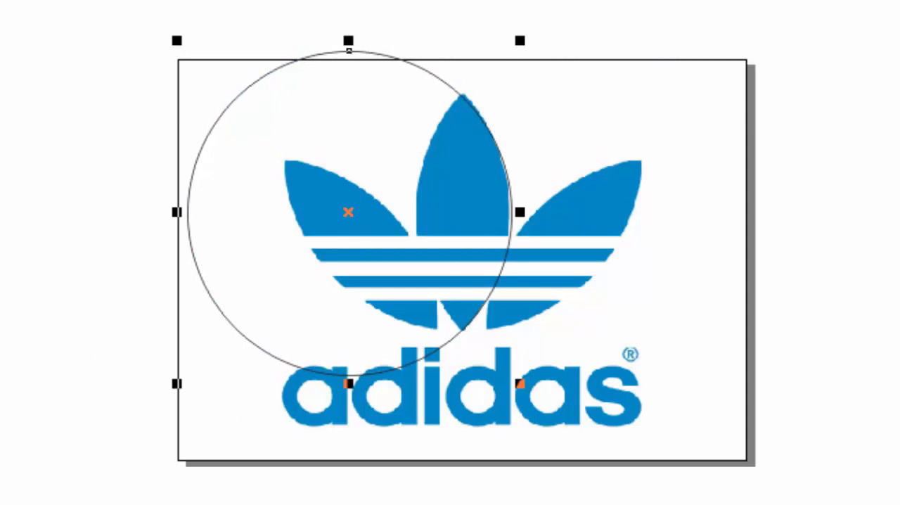
Duplicate the circle and move the copy so its left arc follows the left edge of the centre leaf.
key(ctrl+d)
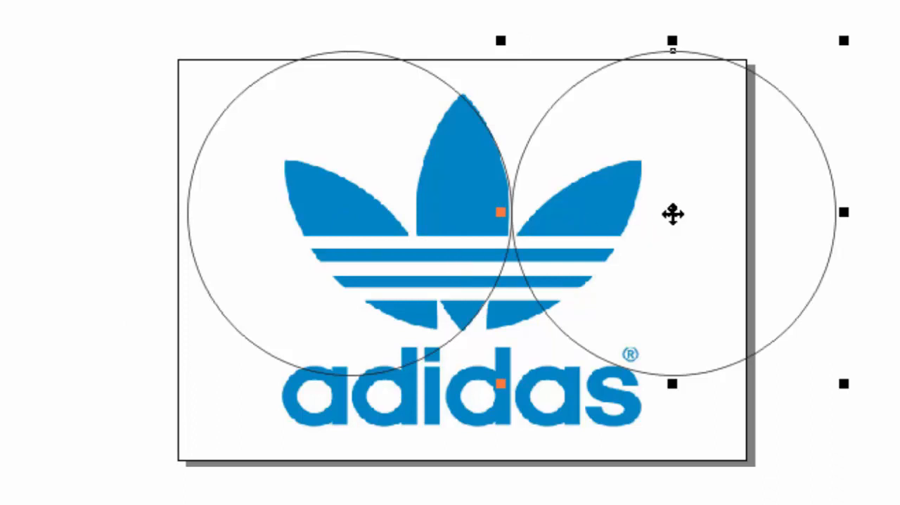
drag(672, 213, 574, 207)
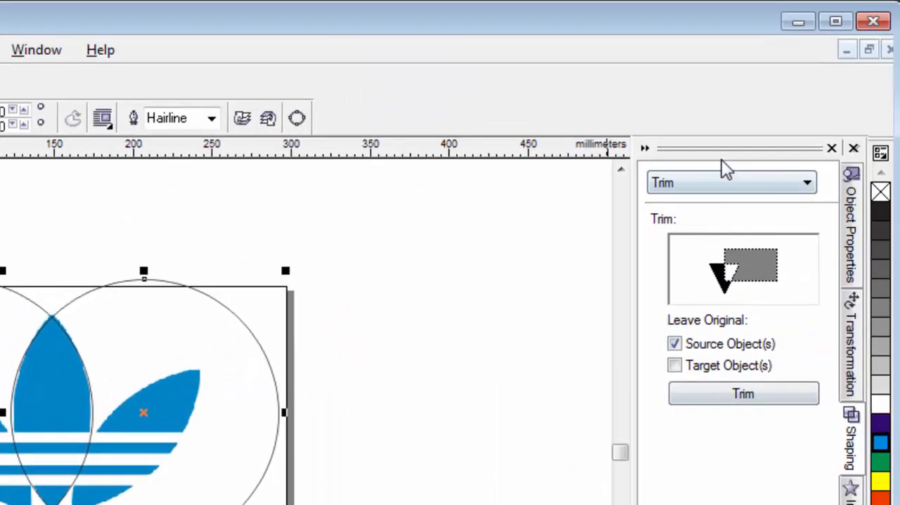
Intersect the two overlapping circles into a single leaf shape, keeping neither the source nor the target object.
click(727, 183)
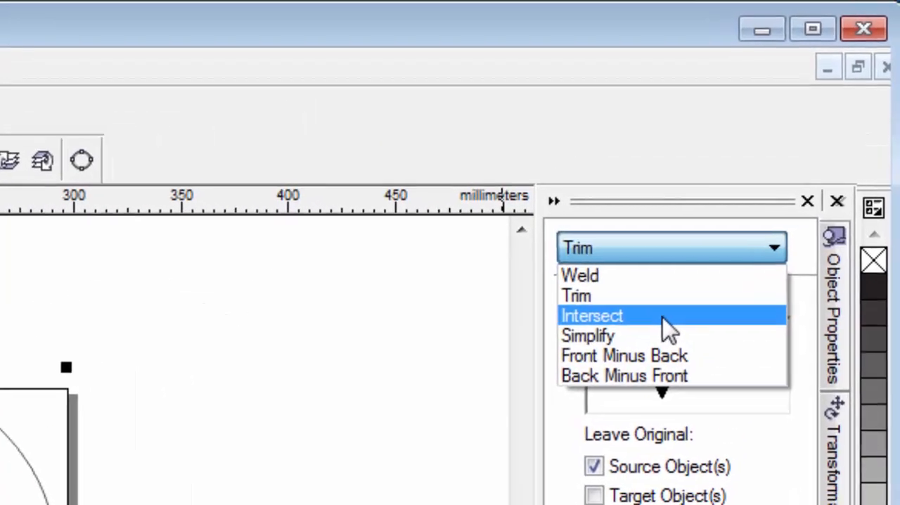
click(650, 341)
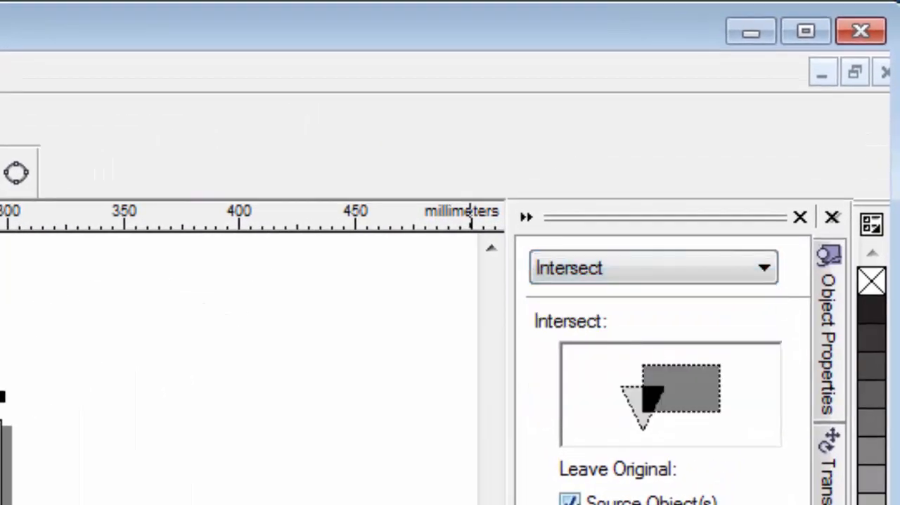
click(570, 500)
click(570, 504)
click(761, 358)
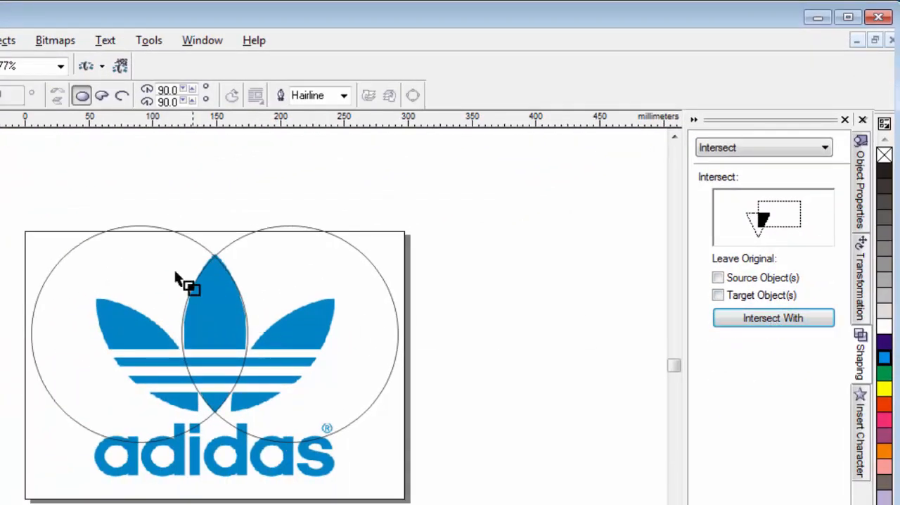
click(49, 274)
click(226, 223)
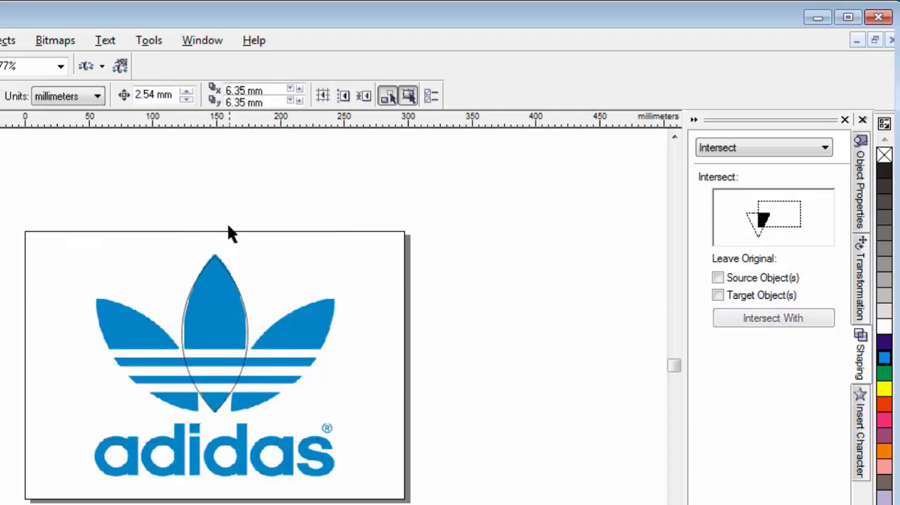
Move the new leaf shape off the logo, undo the move, and examine its outline against the centre leaf.
drag(226, 307, 439, 285)
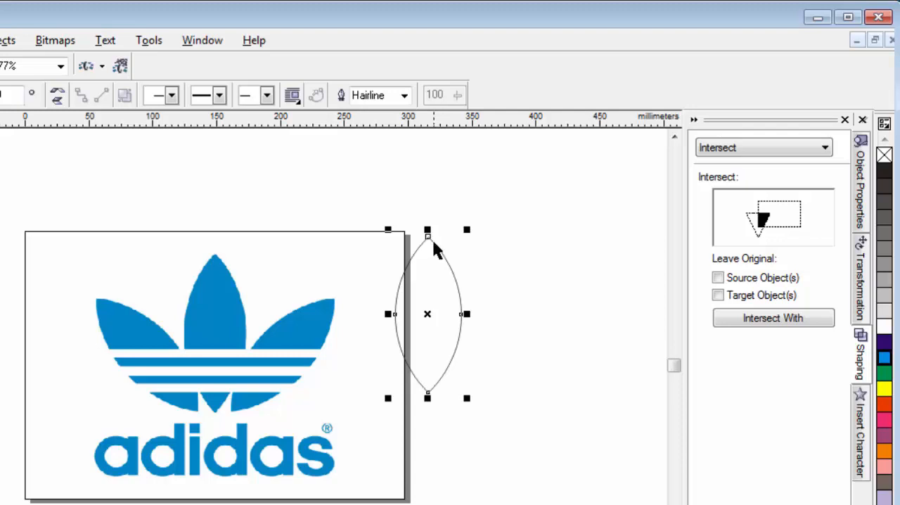
key(ctrl+z)
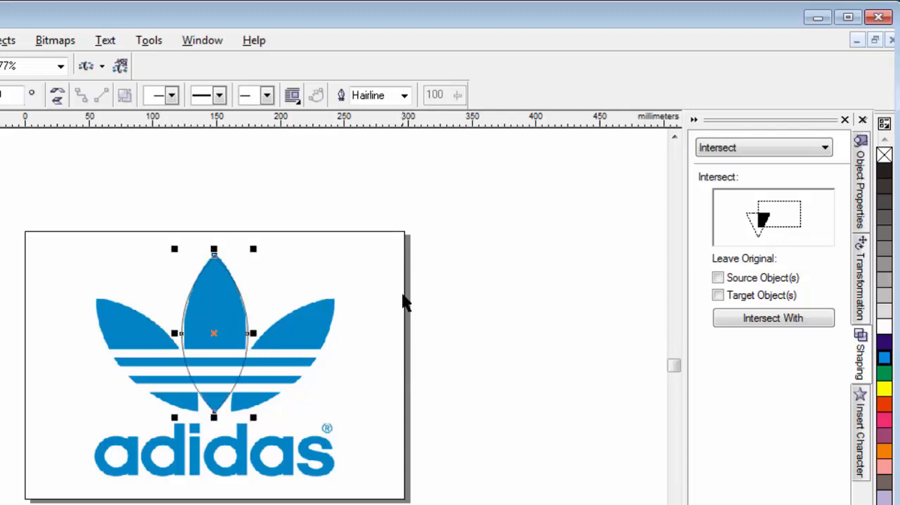
key(ctrl+b)
key(Escape)
key(shift+F2)
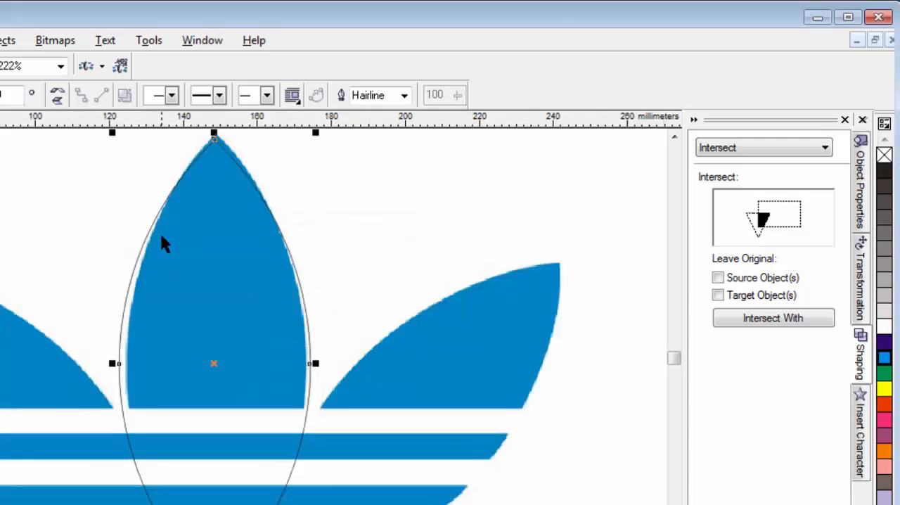
Fit the leaf outline to the logo's centre leaf, resizing it to about 48.6 mm wide and 123.6 mm tall.
key(F3)
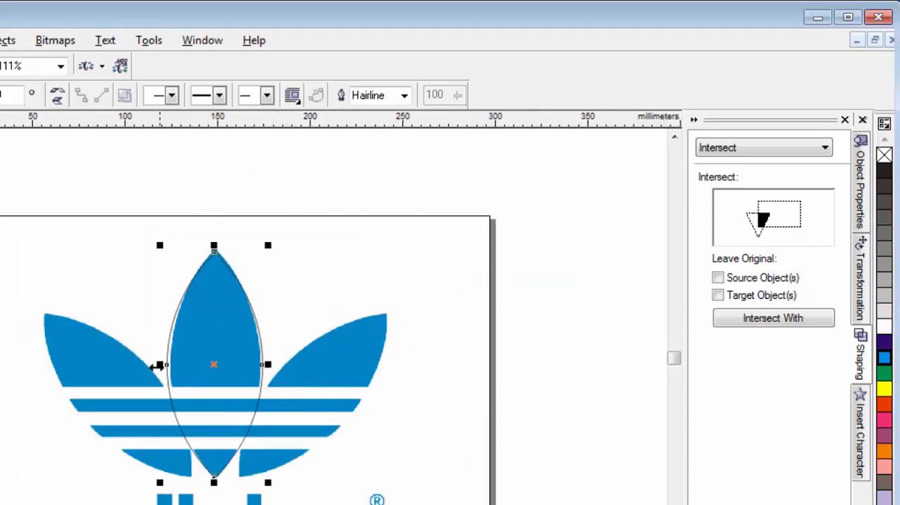
drag(155, 364, 158, 366)
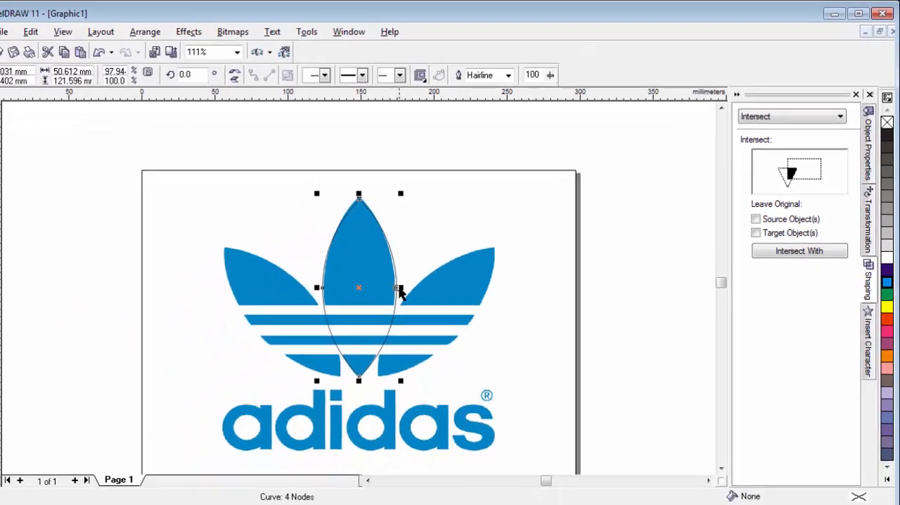
drag(267, 365, 265, 364)
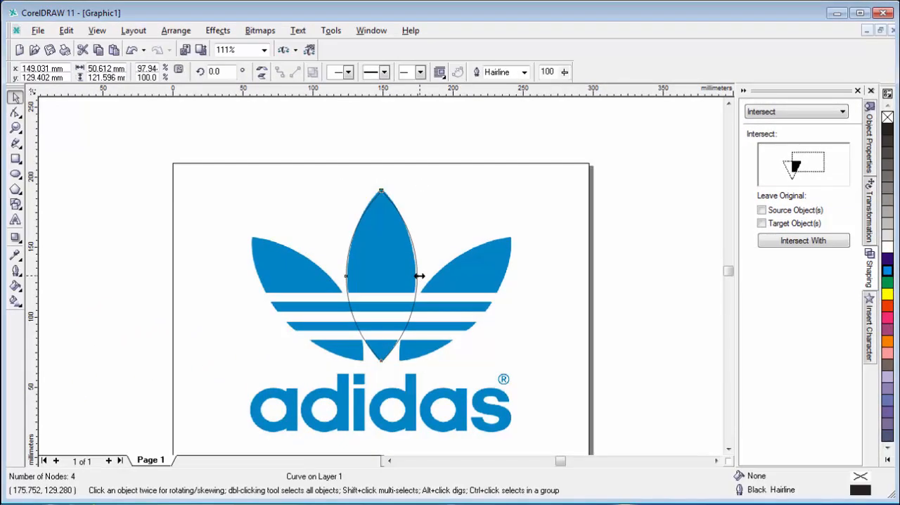
drag(419, 277, 417, 277)
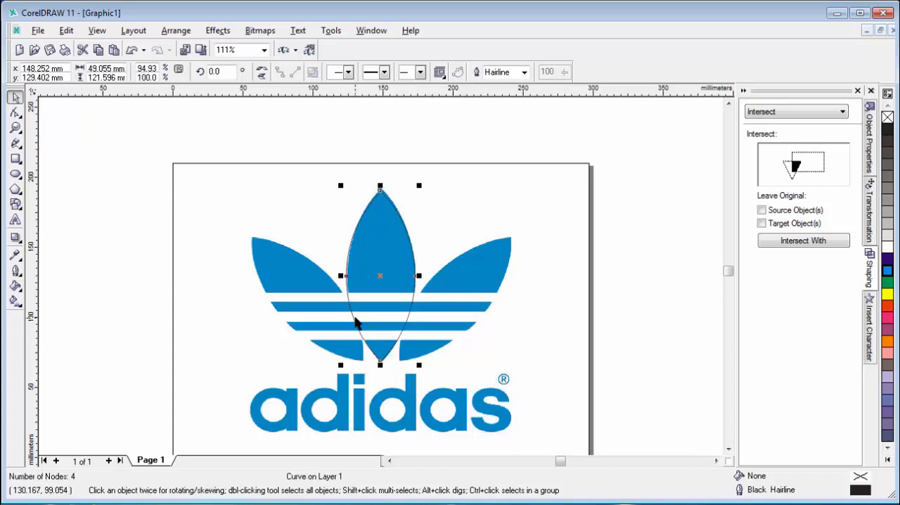
key(shift+F2)
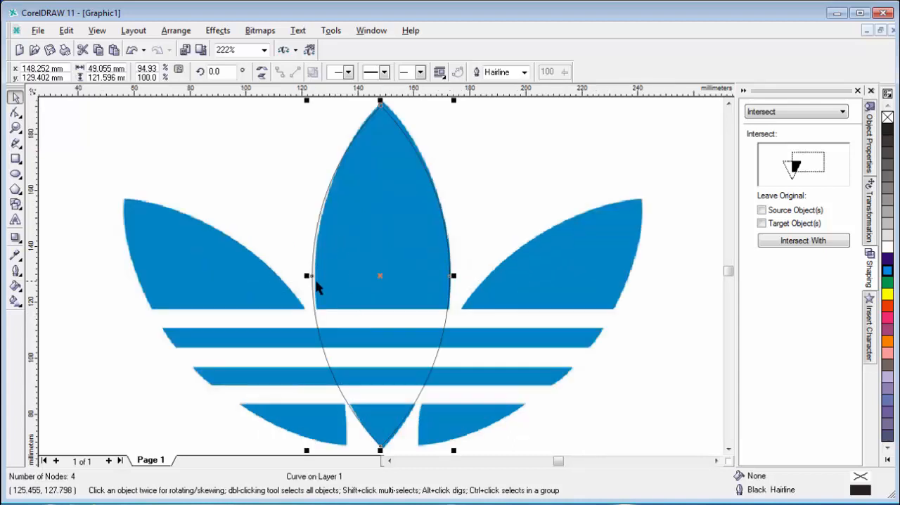
drag(308, 276, 310, 276)
key(F3)
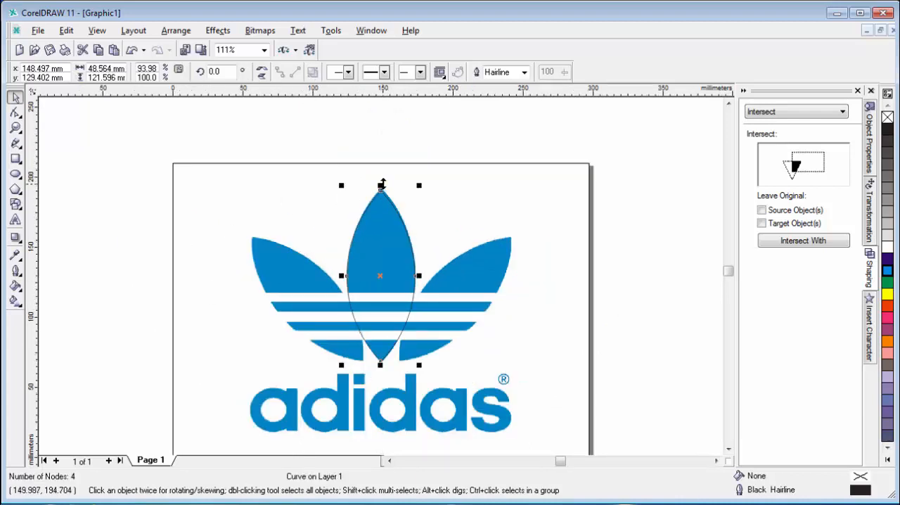
drag(380, 186, 379, 182)
click(276, 193)
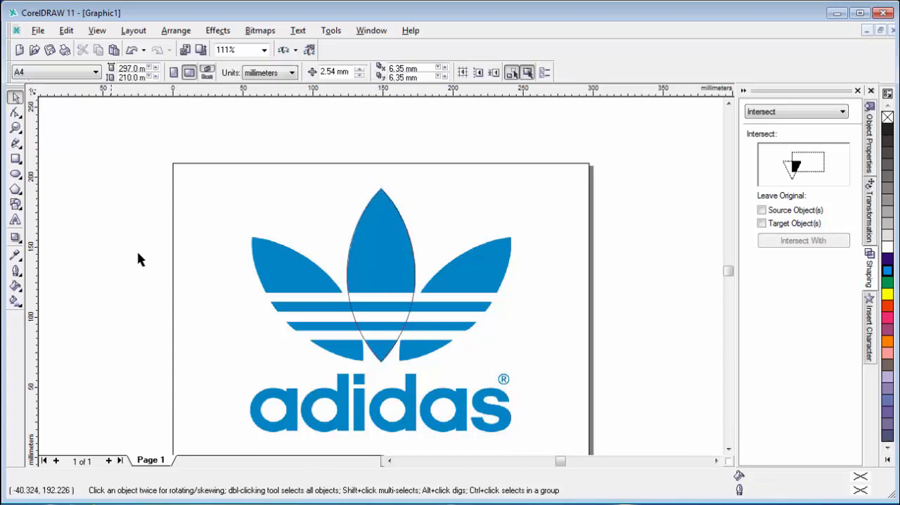
Show the rotation settings and place a copy of the centre leaf outline about 14 mm to the right, its bottom tip on the right leaf's lower corner.
click(382, 257)
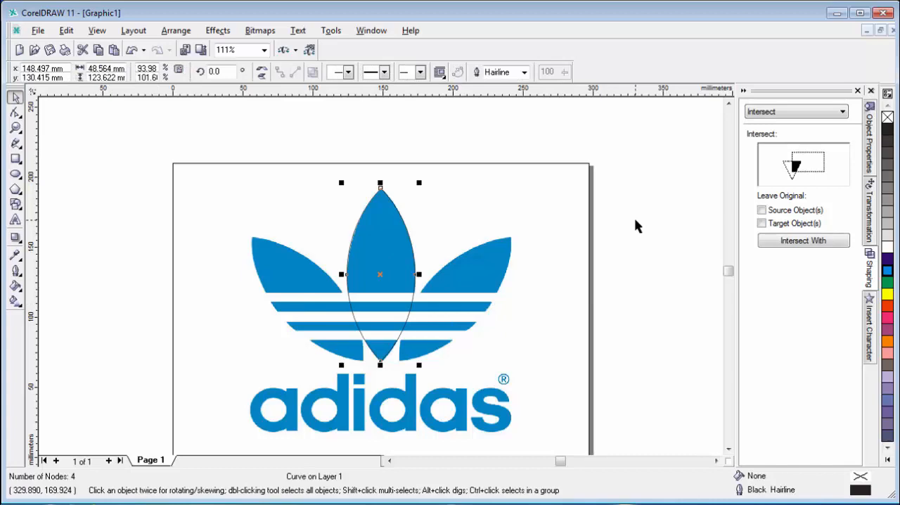
click(871, 209)
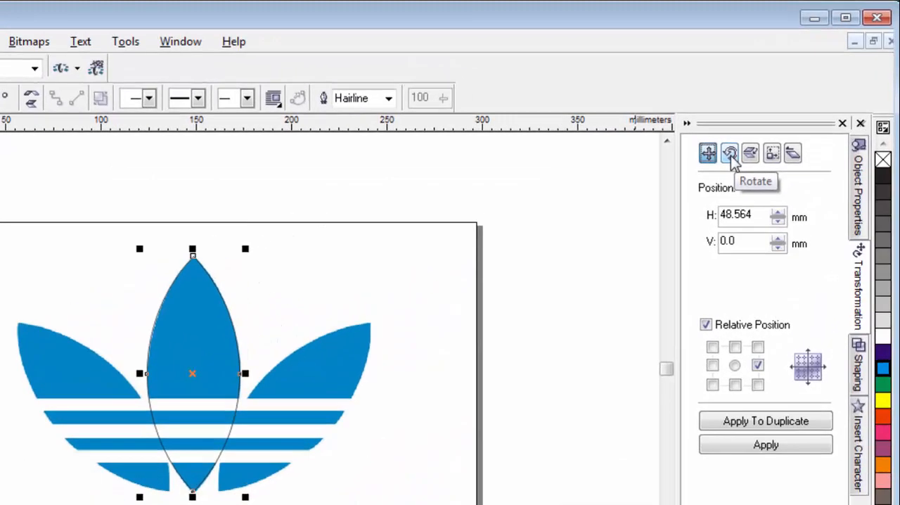
click(731, 155)
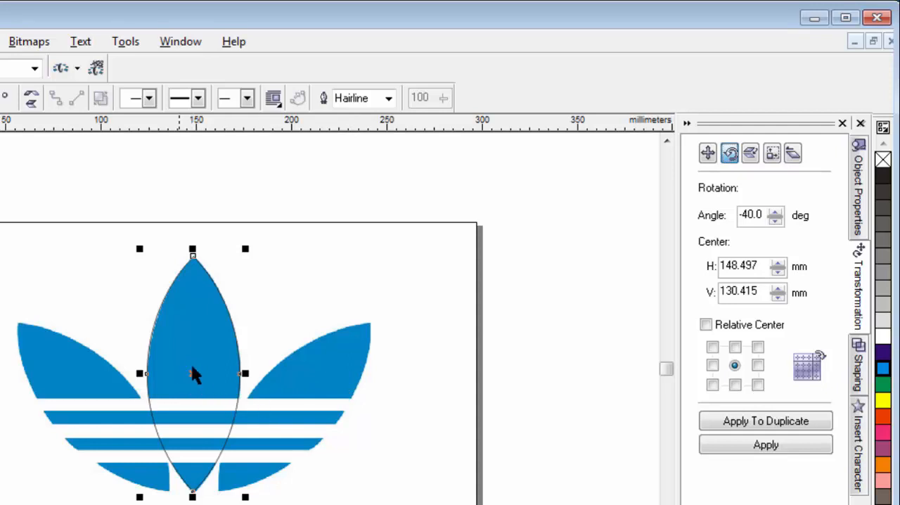
drag(192, 378, 218, 374)
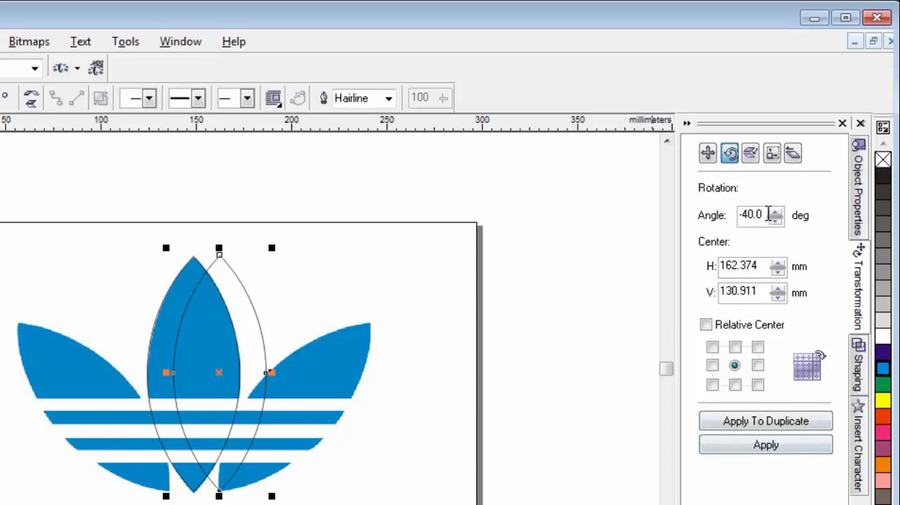
Try rotating the leaf copy by -40 degrees about its own centre, first as a duplicate and then in place, undoing each.
drag(769, 213, 505, 241)
text(40)
drag(757, 212, 470, 193)
text(-40)
click(788, 429)
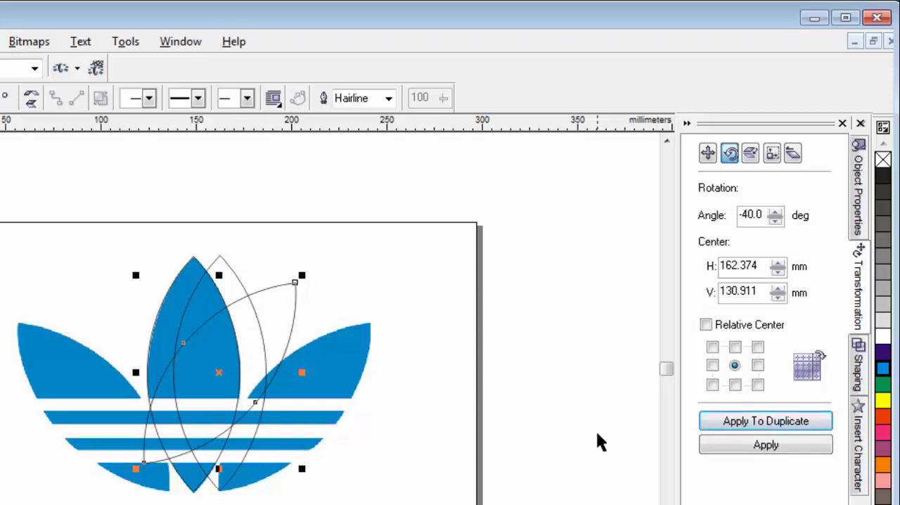
key(ctrl+z)
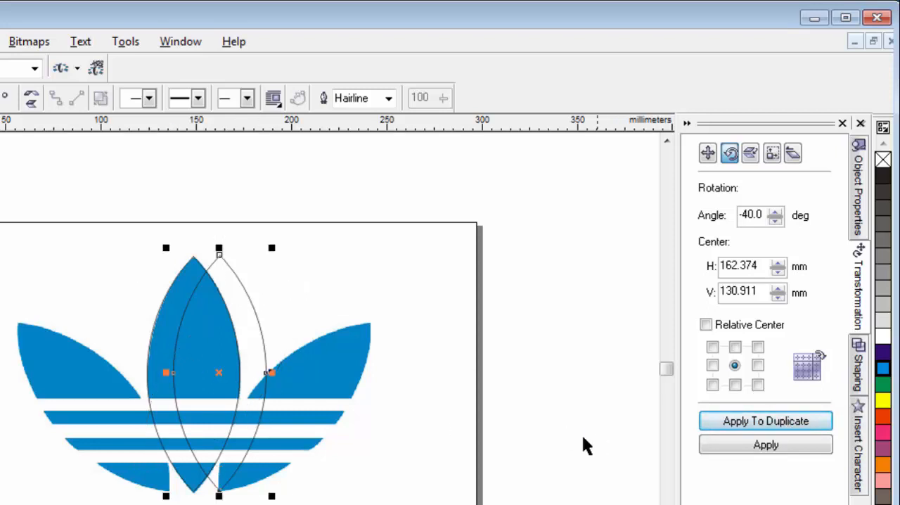
click(777, 444)
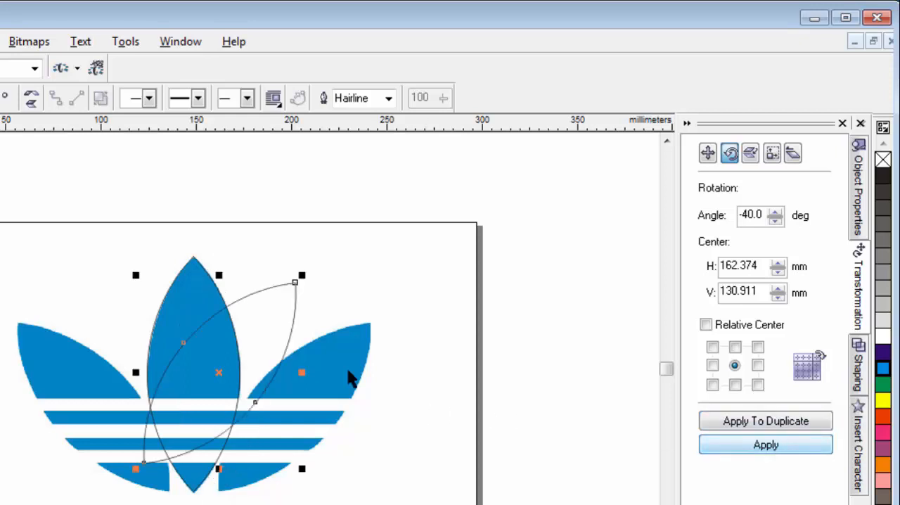
key(ctrl+z)
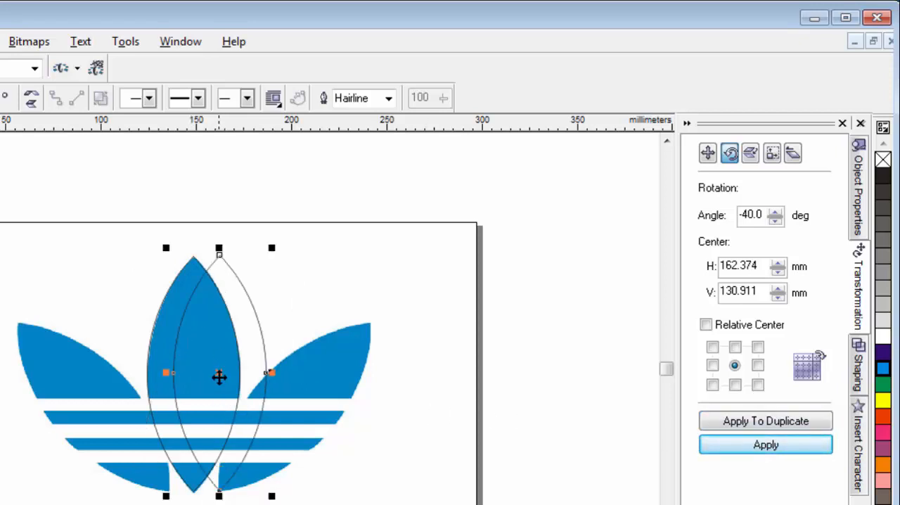
Move the leaf copy's rotation centre exactly onto its bottom tip, at about H 162.355 mm and V 69.236 mm.
click(217, 370)
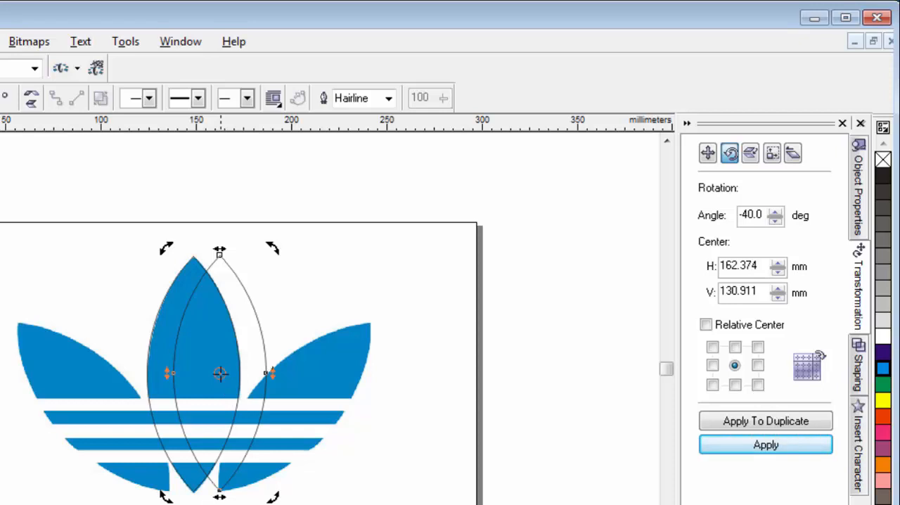
drag(220, 372, 222, 487)
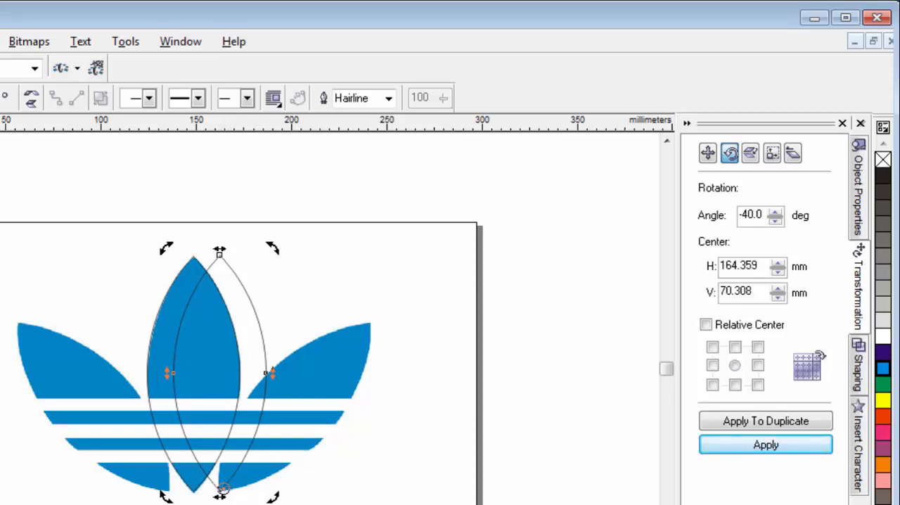
key(z)
drag(197, 466, 254, 504)
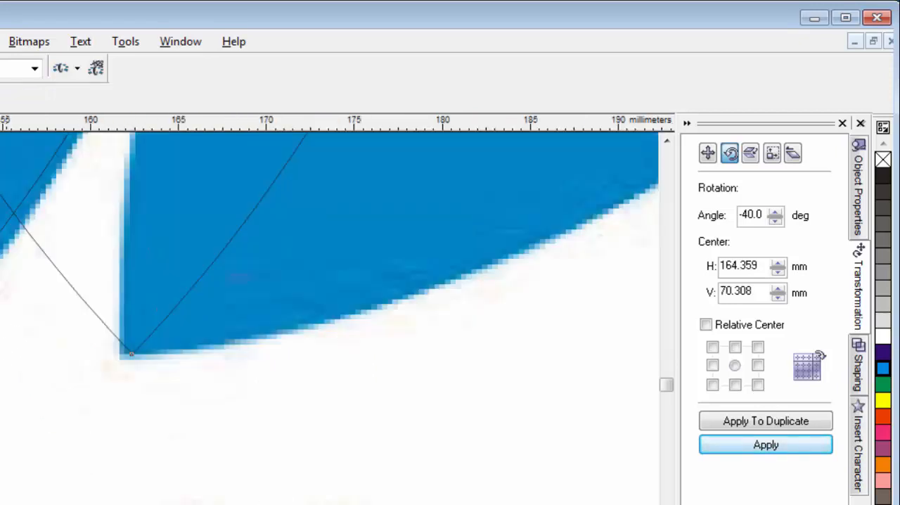
key(space)
click(139, 253)
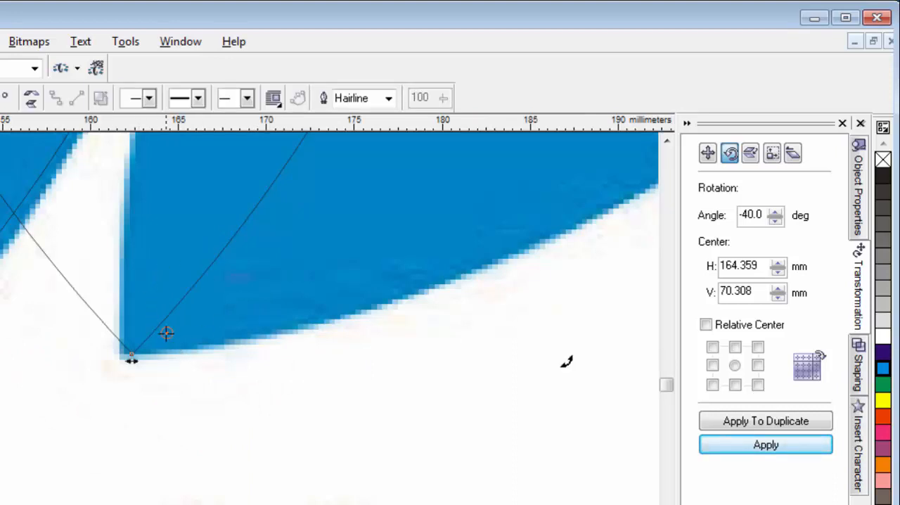
drag(166, 332, 130, 354)
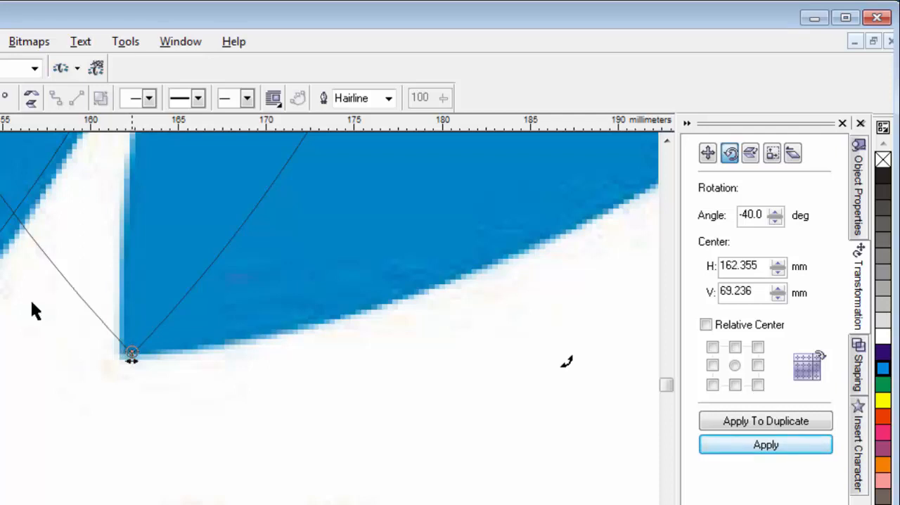
Rotate the leaf copy in place by -40 degrees about its bottom tip.
key(F4)
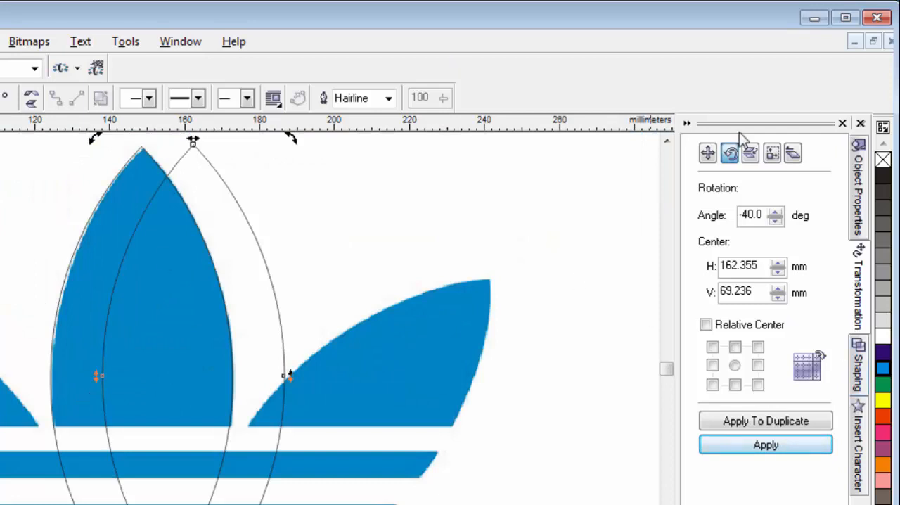
click(783, 446)
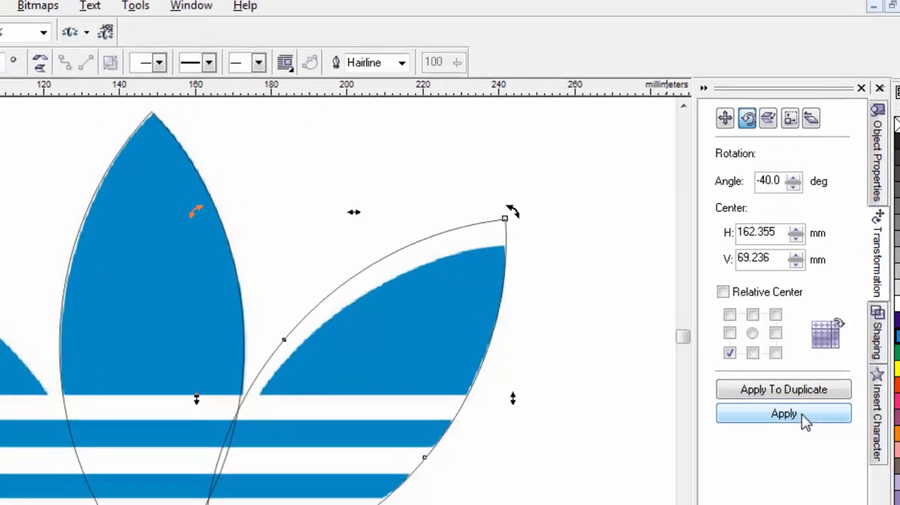
scroll(635, 391, down, 1)
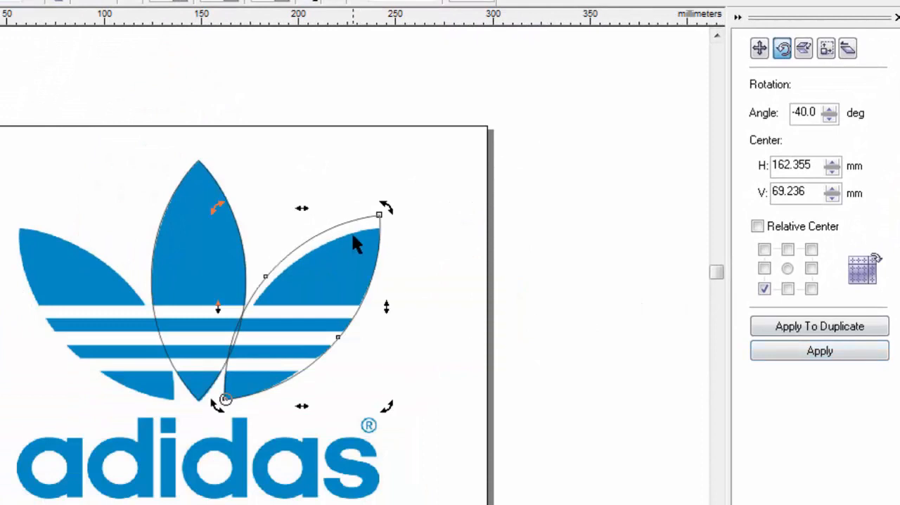
Shrink the rotated leaf slightly and move it so its lower tip sits on the lower corner of the logo's right leaf.
click(309, 278)
click(309, 278)
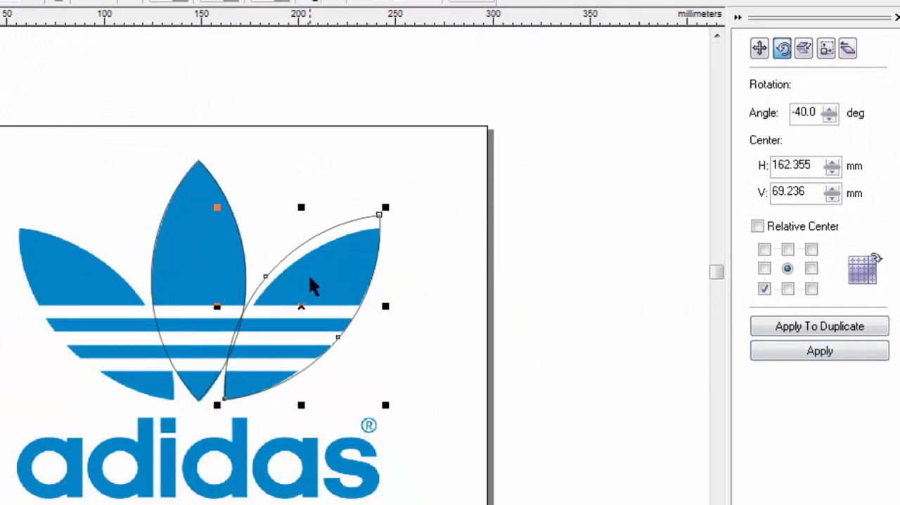
drag(217, 208, 220, 218)
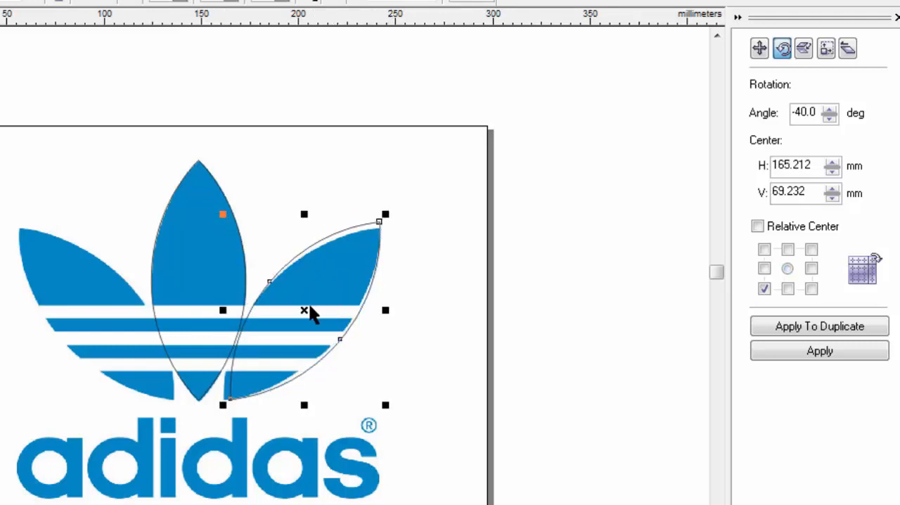
drag(305, 308, 298, 307)
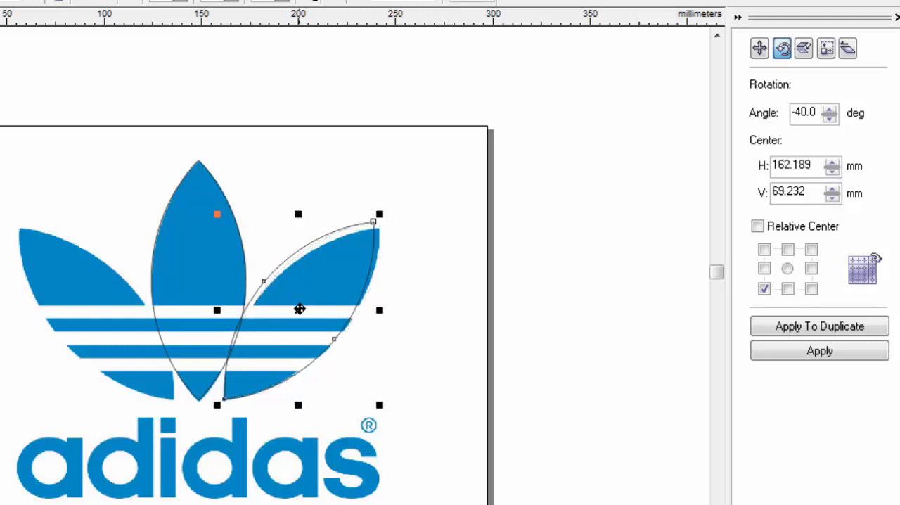
Rotate the right leaf outline by -1 degree twice about its lower-left corner to align it with the logo's right leaf.
double_click(819, 113)
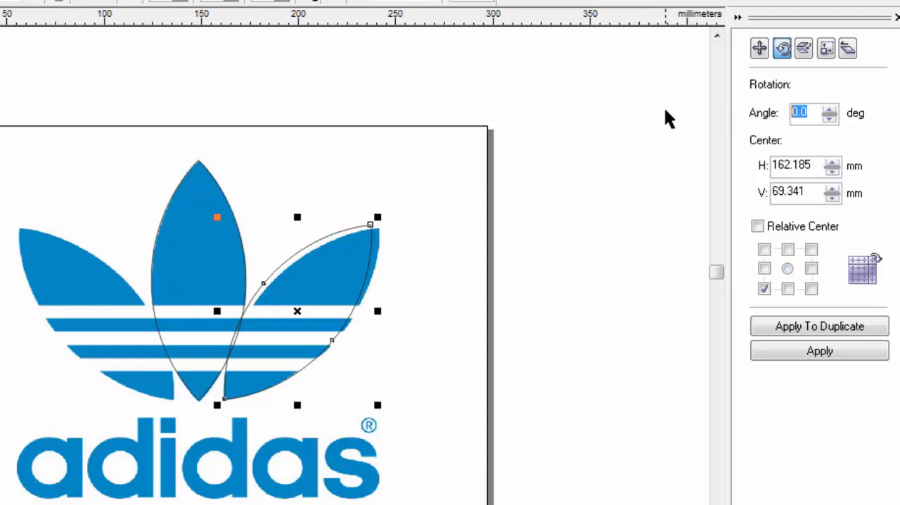
text(-1)
click(820, 352)
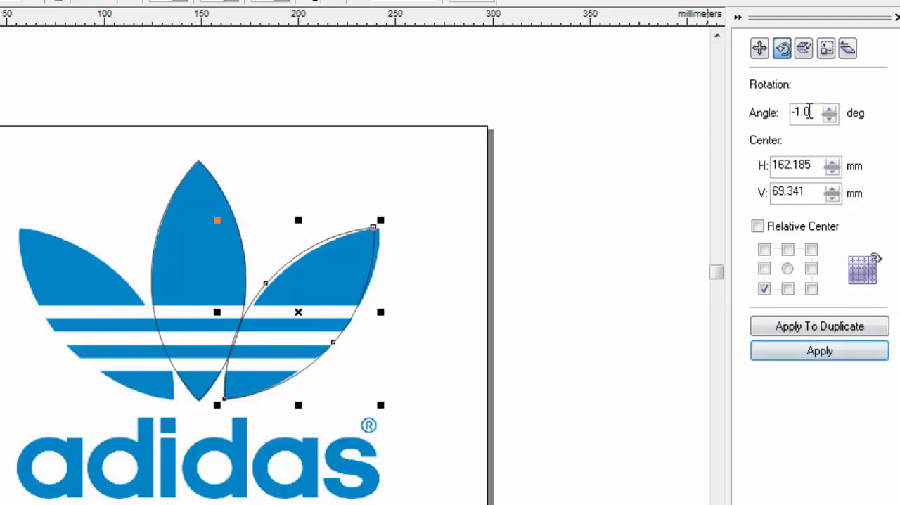
drag(814, 112, 743, 110)
text(-)
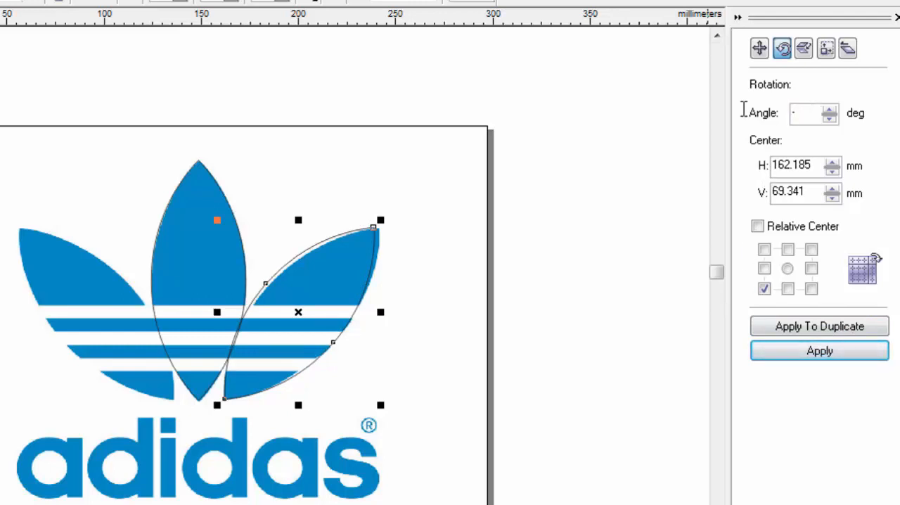
click(835, 354)
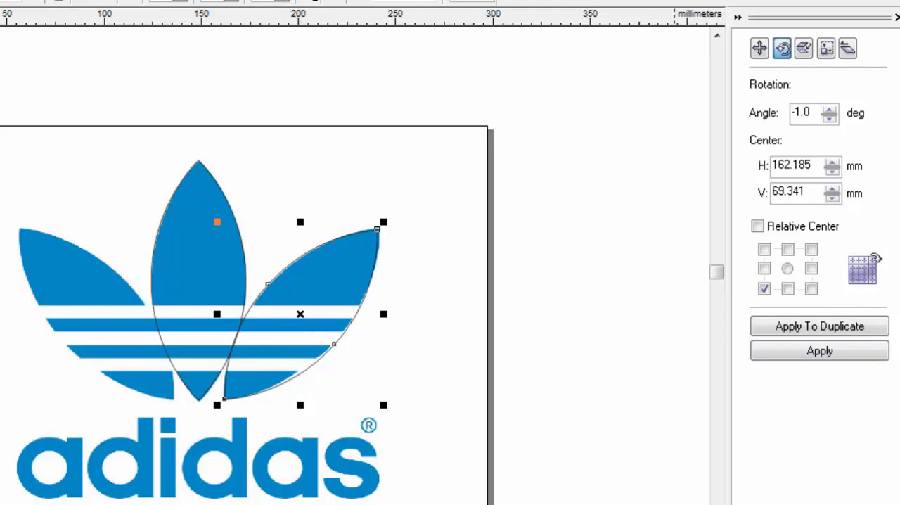
Create a duplicate of the right leaf outline offset -78.397 mm horizontally, mirrored horizontally and aligned over the logo's left leaf.
click(759, 47)
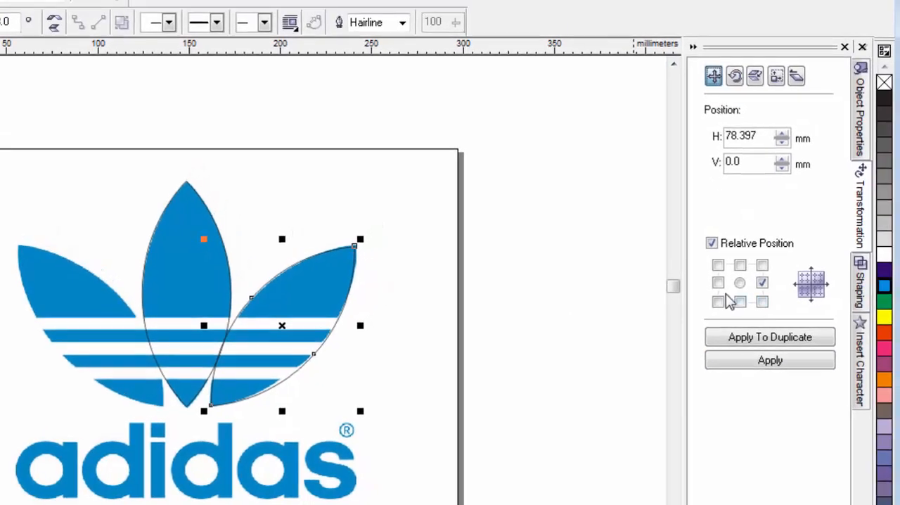
click(717, 282)
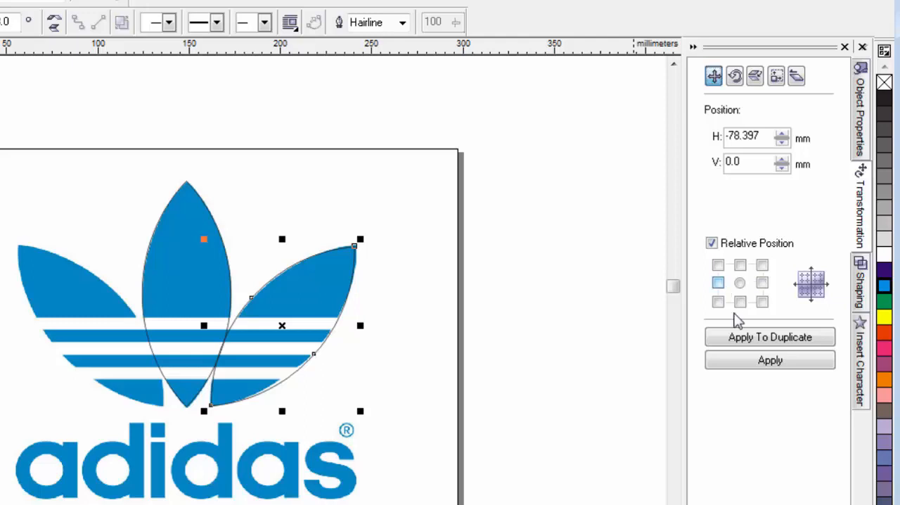
click(762, 338)
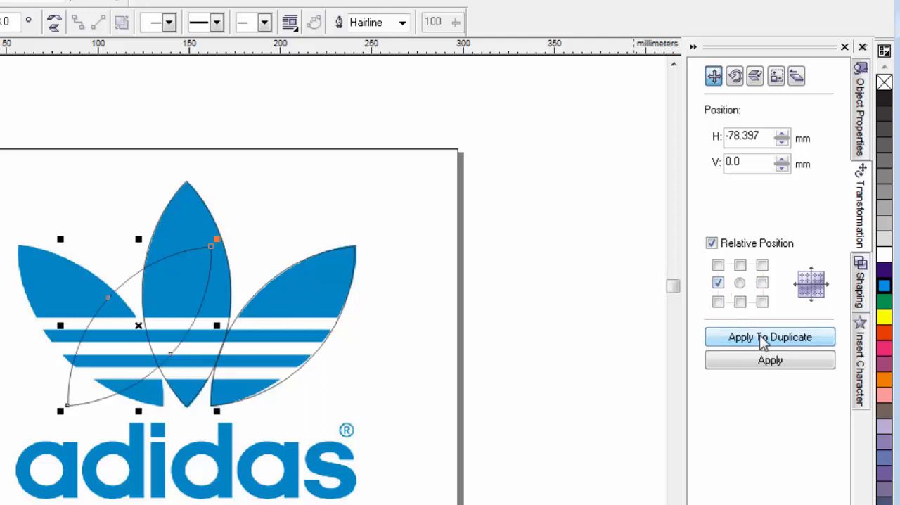
click(55, 23)
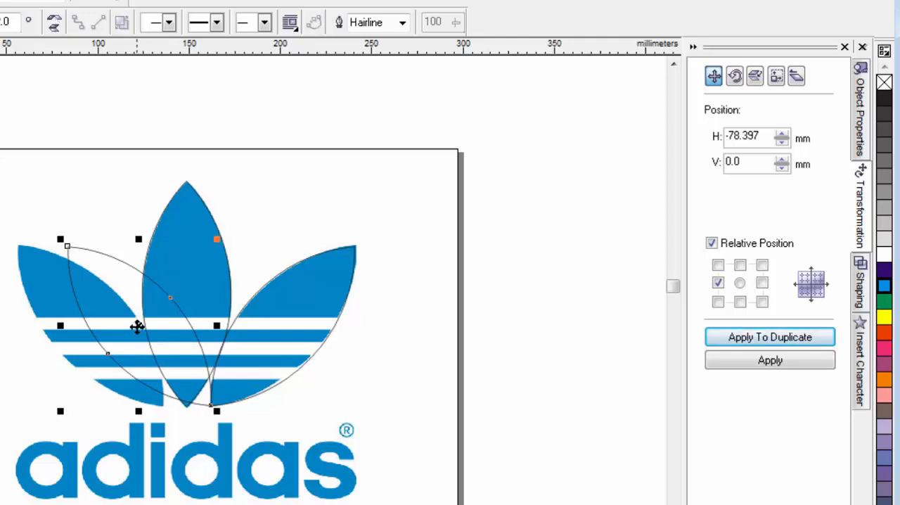
drag(137, 324, 89, 325)
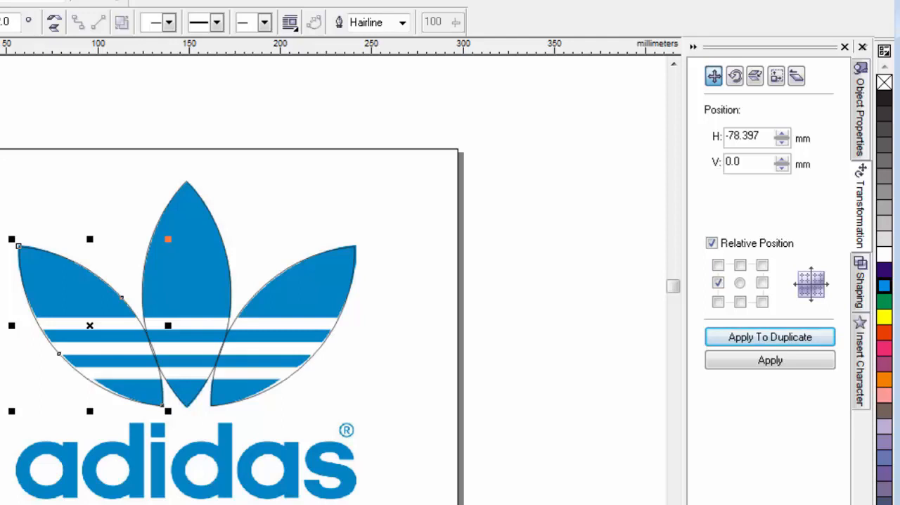
Delete the imported adidas logo image beneath the three leaf outlines.
key(Escape)
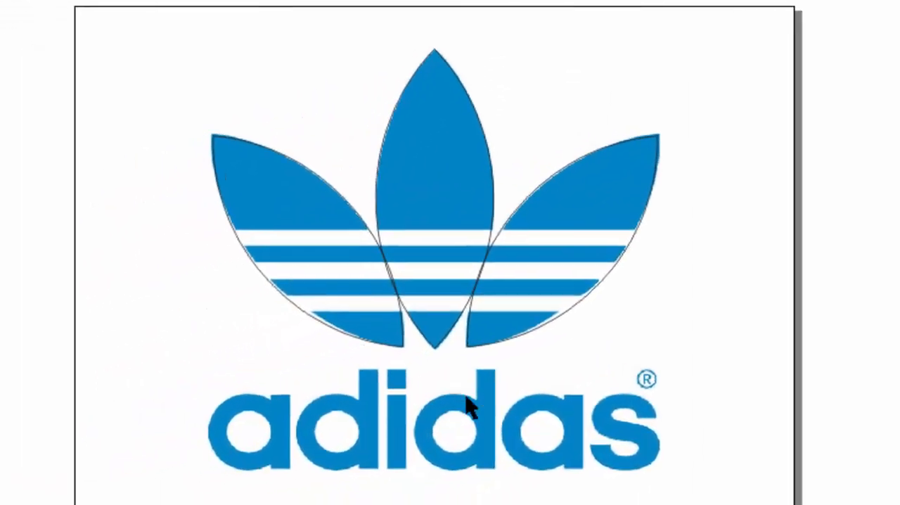
click(487, 421)
key(Delete)
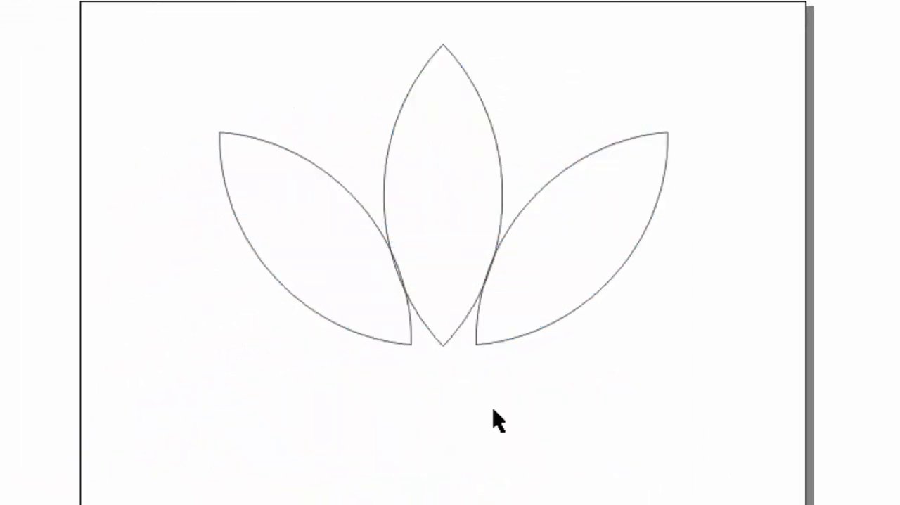
Undo the deletion of the adidas logo image.
key(ctrl+z)
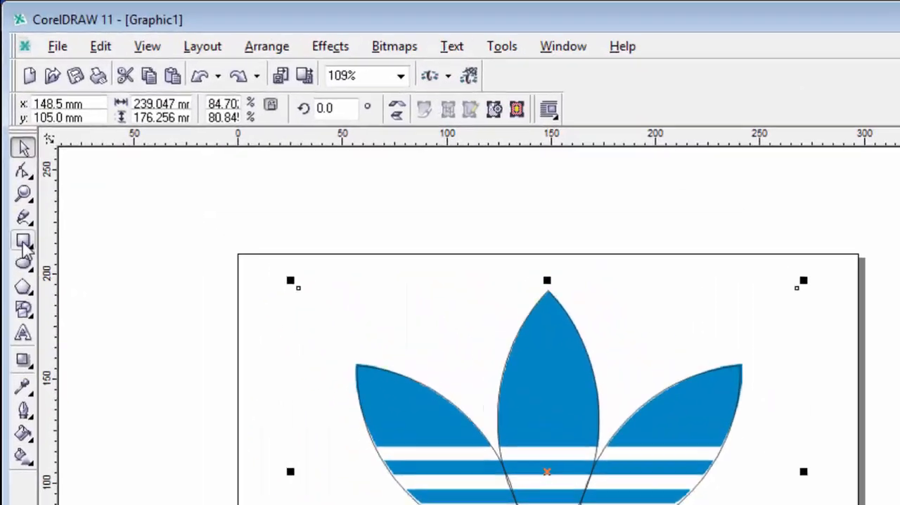
Draw a rectangle about 343 mm wide over the trefoil's top white stripe, fit it, and copy it onto the two lower stripes.
click(24, 242)
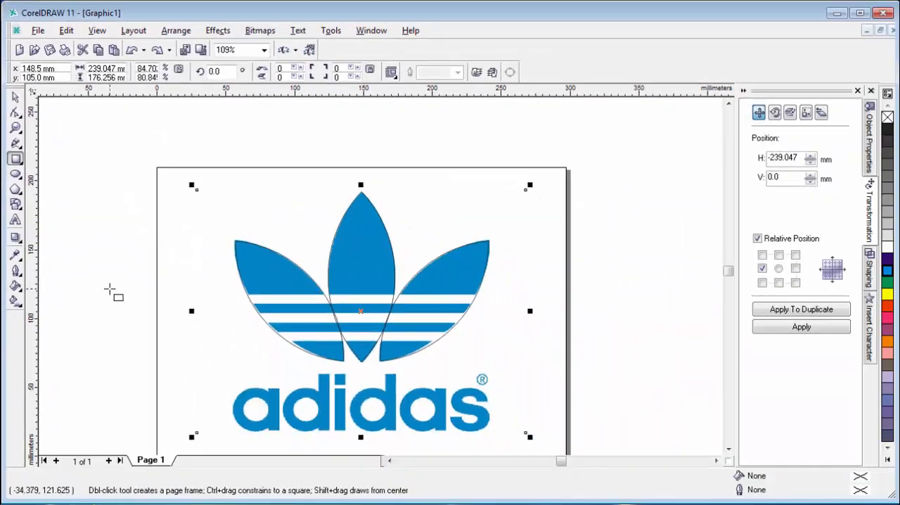
drag(180, 438, 756, 499)
drag(536, 331, 589, 301)
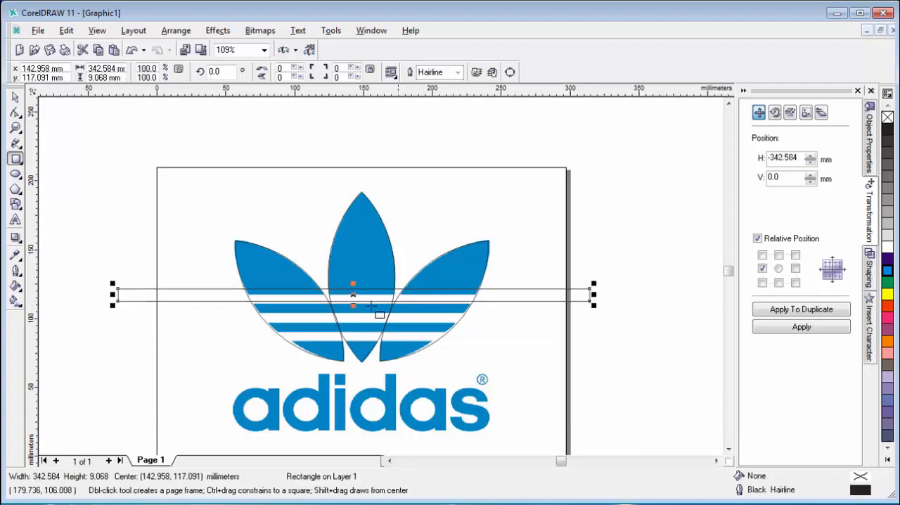
drag(352, 293, 353, 289)
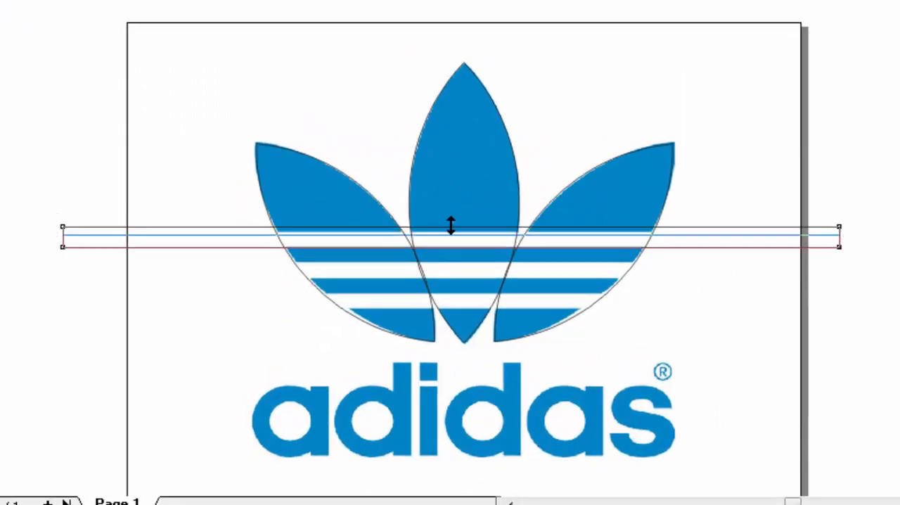
drag(451, 225, 450, 224)
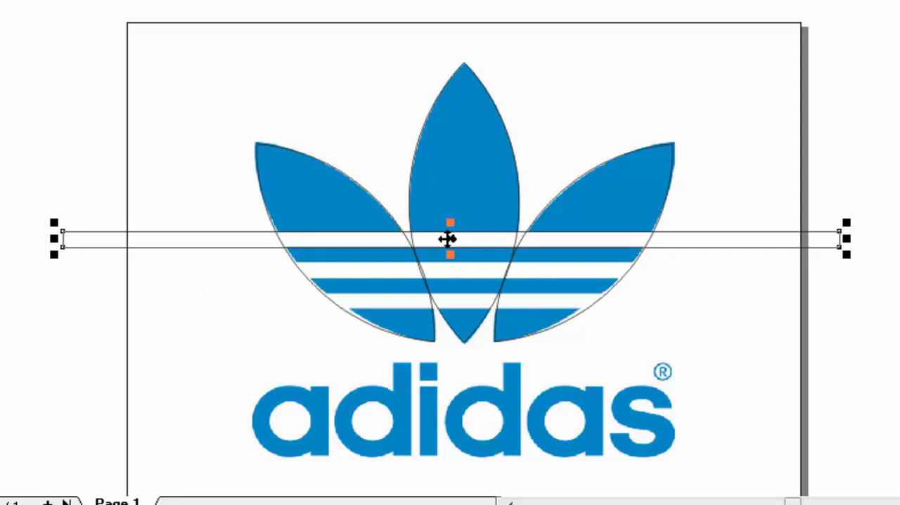
drag(448, 239, 445, 299)
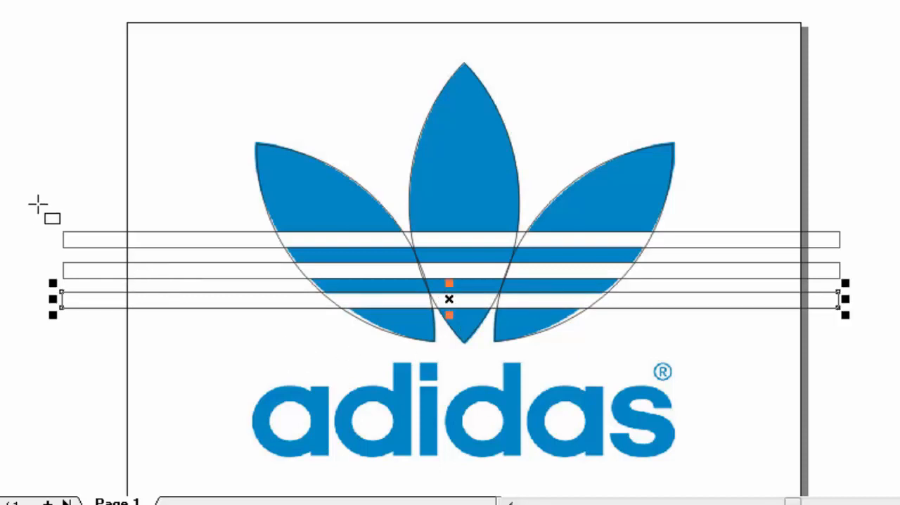
Trim the left leaf outline with the three stripe rectangles, keeping the source objects.
click(106, 248)
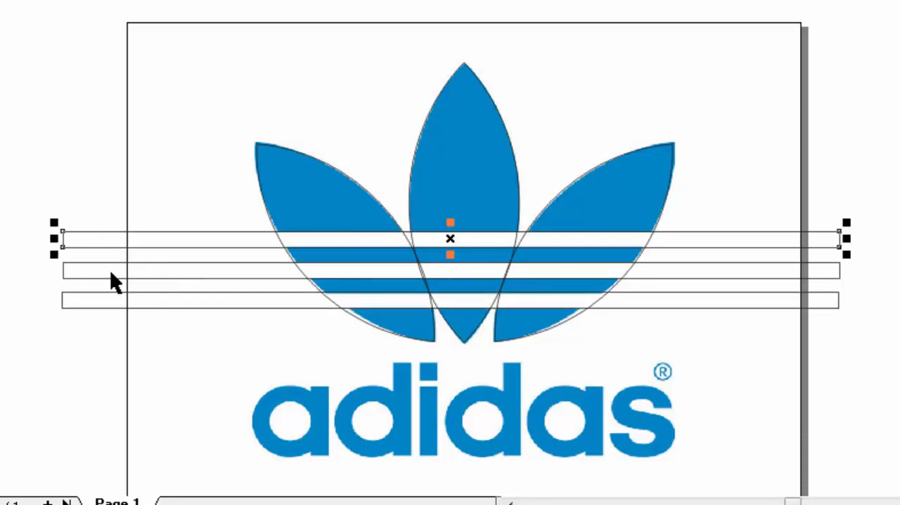
shift+click(107, 276)
shift+click(91, 303)
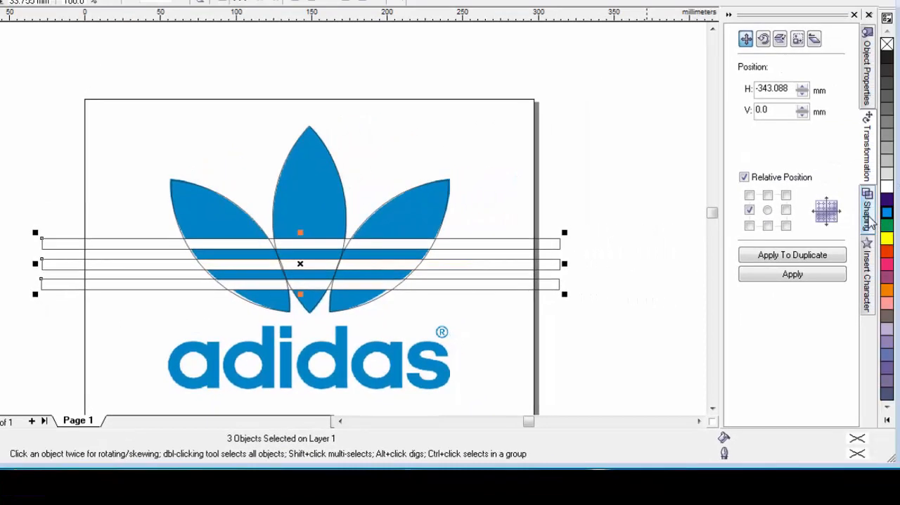
click(867, 211)
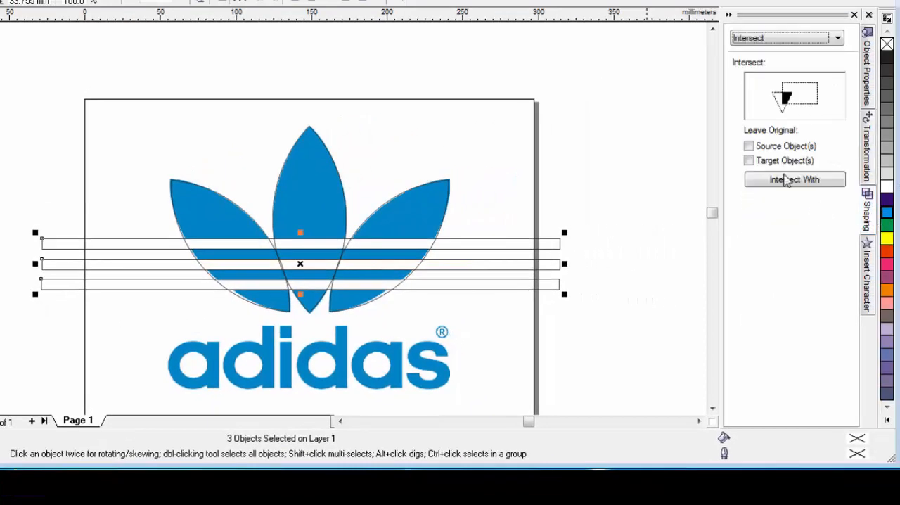
click(787, 38)
click(766, 61)
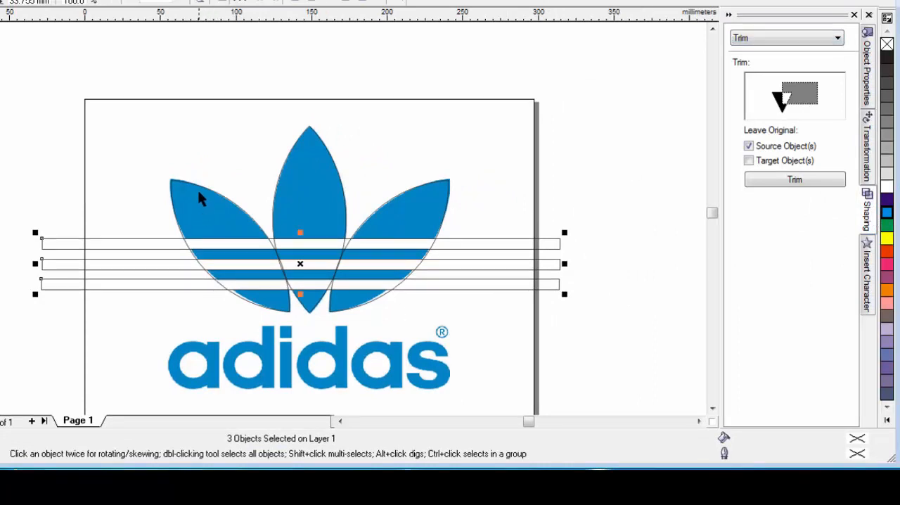
click(796, 181)
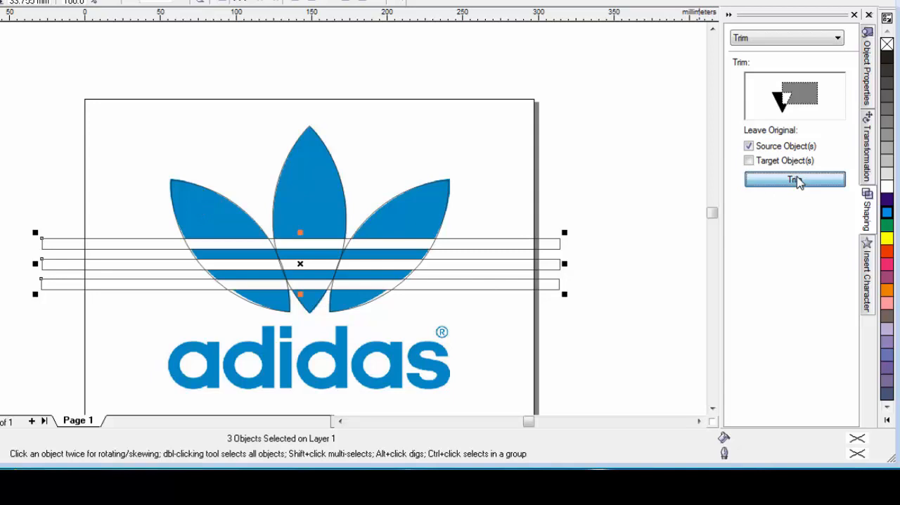
click(198, 211)
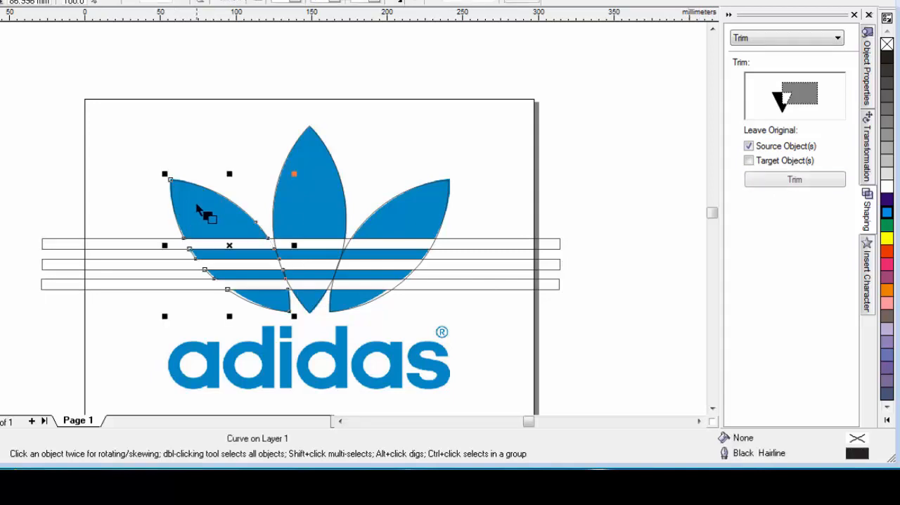
Trim the middle leaf outline with the three stripe rectangles, keeping the source objects.
click(57, 248)
shift+click(57, 266)
shift+click(59, 281)
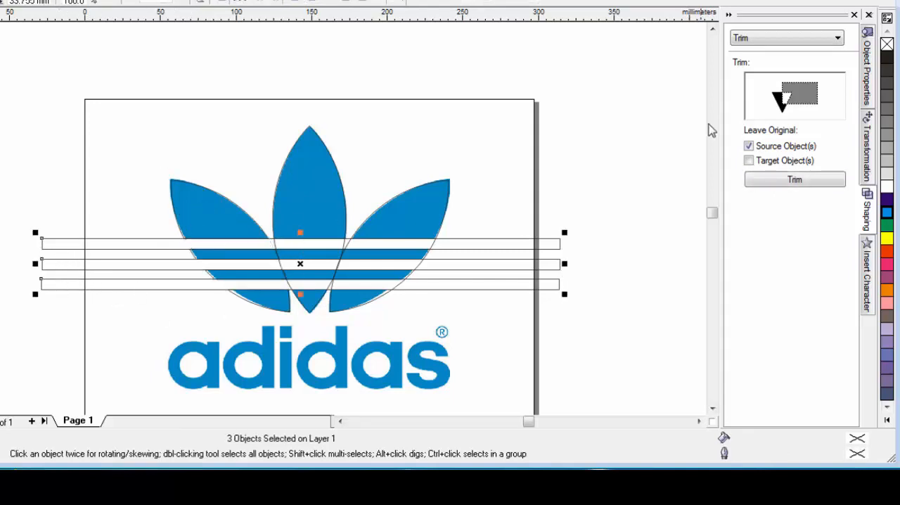
click(795, 180)
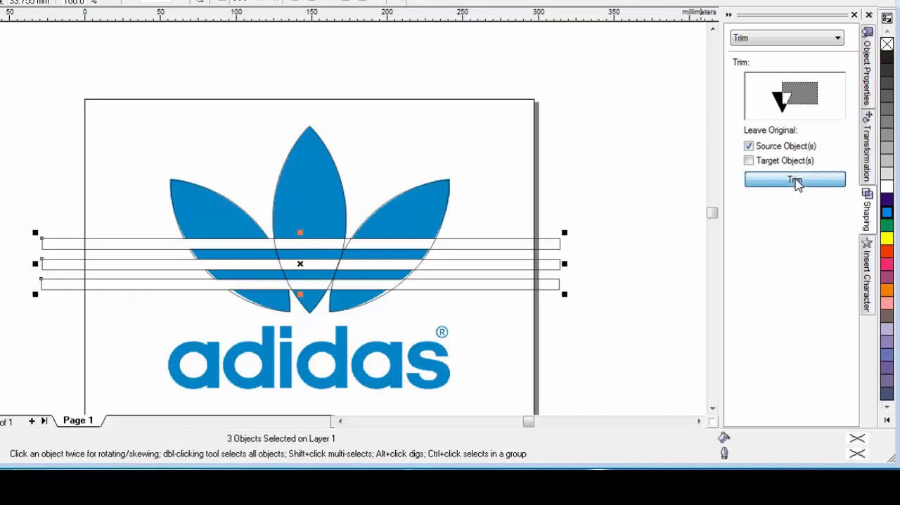
click(309, 180)
Trim the right leaf outline with the three stripe rectangles, keeping the source objects.
click(60, 249)
shift+click(58, 267)
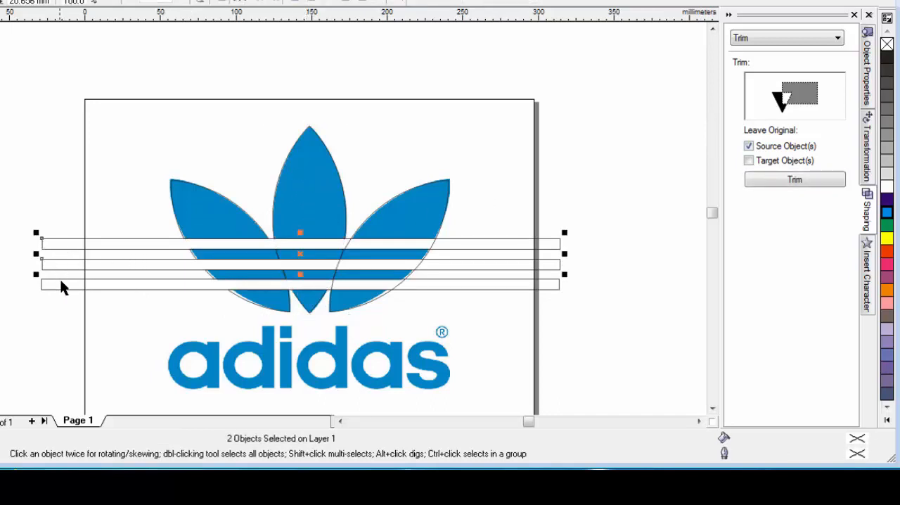
shift+click(61, 286)
click(795, 180)
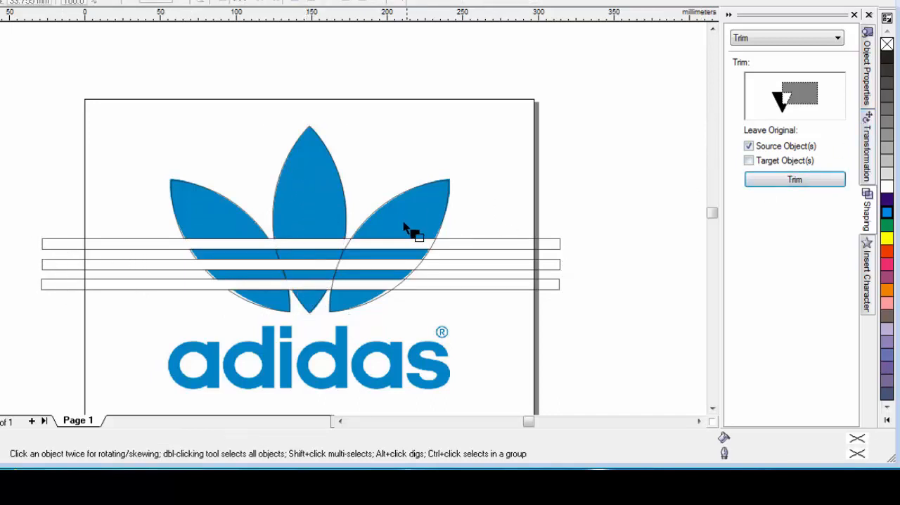
click(412, 216)
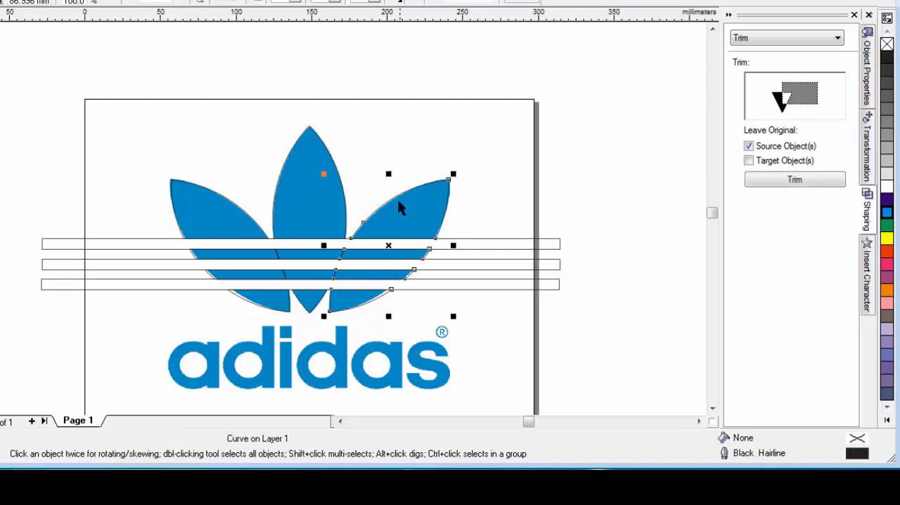
Delete the three stripe rectangles, leaving the trimmed leaf outlines.
click(60, 249)
shift+click(54, 268)
shift+click(54, 279)
key(Delete)
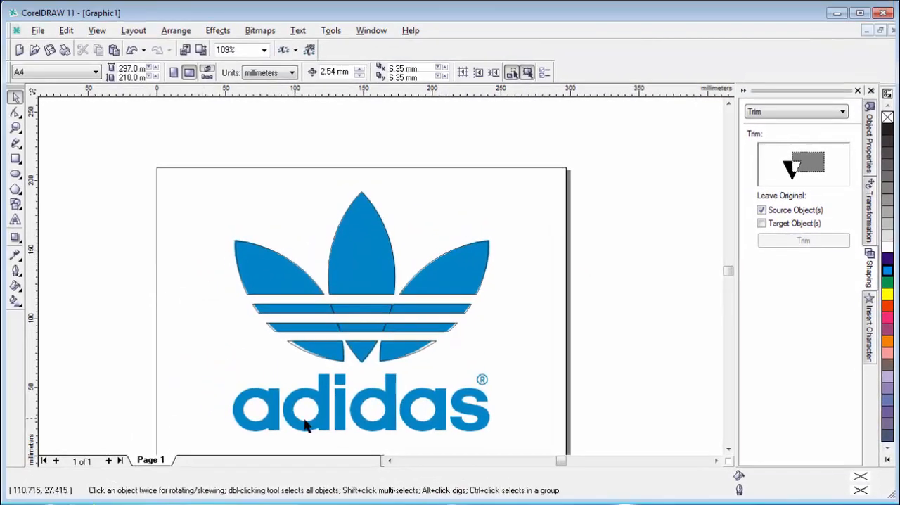
Add the artistic text "Adidas" in AvantGarde Bk BT at 24 points beside the image's wordmark.
click(16, 220)
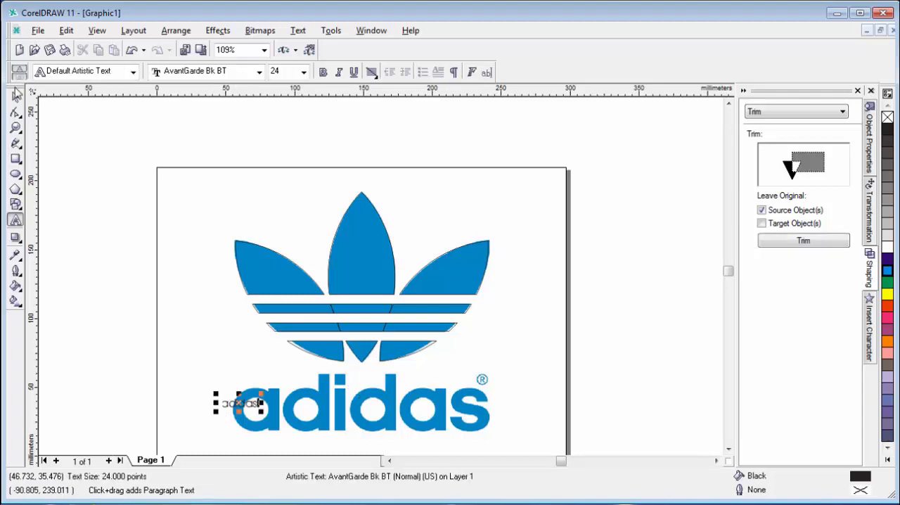
click(15, 98)
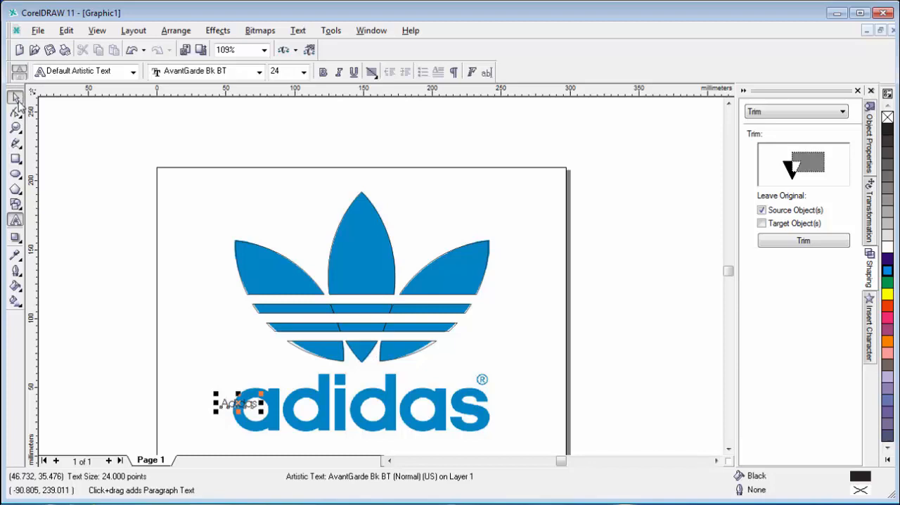
right_click(232, 405)
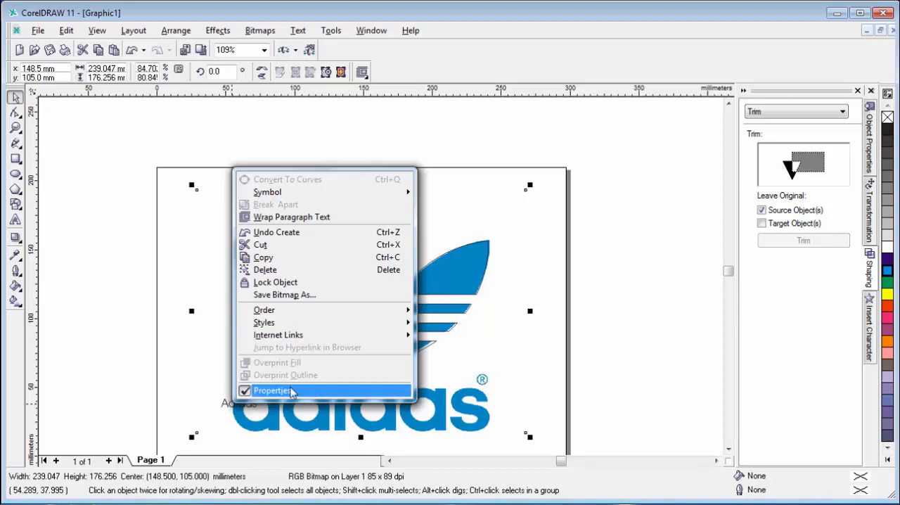
click(227, 409)
click(232, 409)
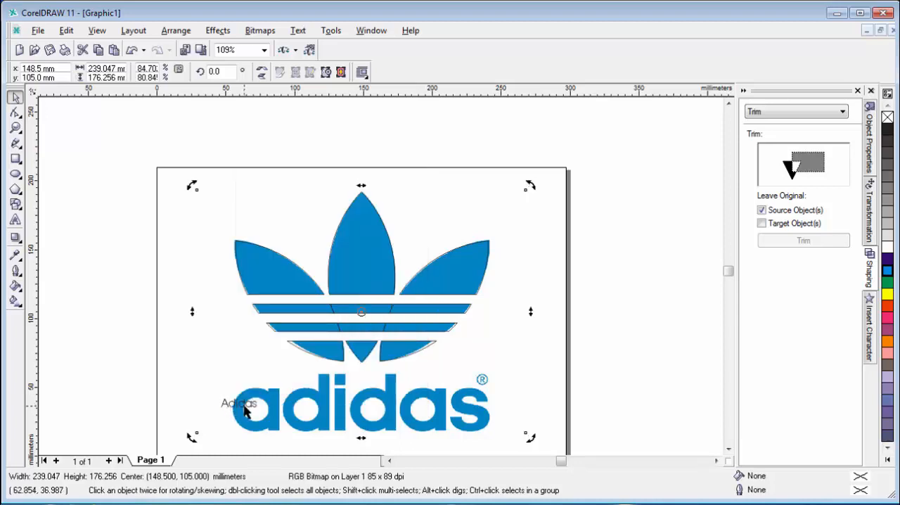
Move the small Adidas text off the logo image to just above the page's upper-left corner.
drag(120, 368, 281, 423)
drag(238, 403, 176, 136)
right_click(187, 145)
Change the case of the Adidas text to lowercase through text editing.
click(486, 75)
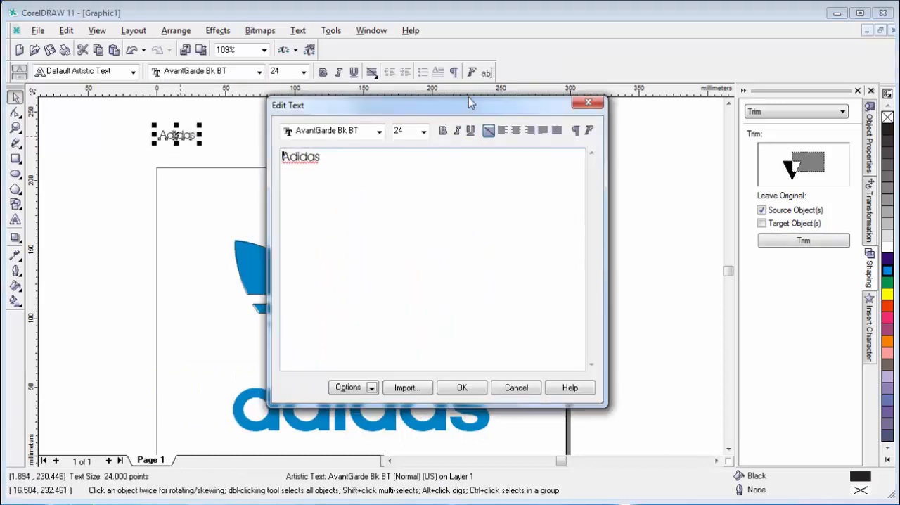
drag(329, 158, 143, 162)
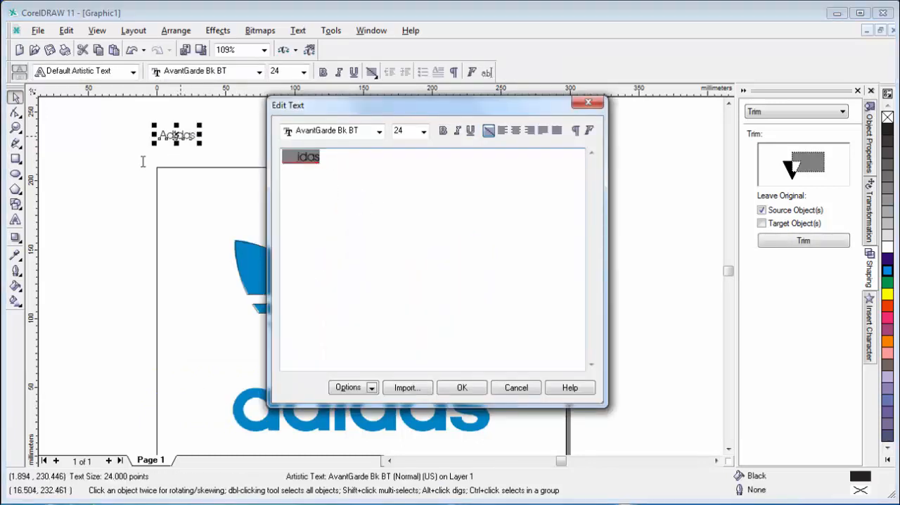
click(372, 388)
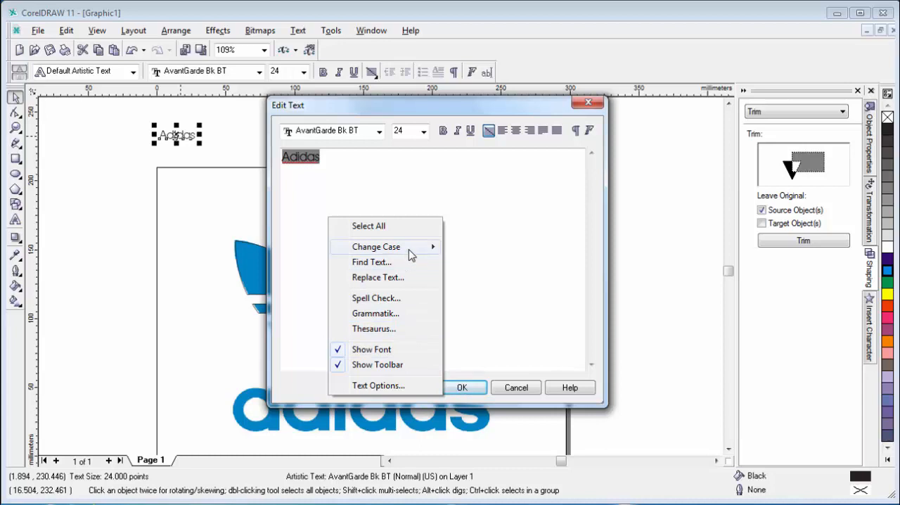
mouse_move(411, 251)
click(481, 262)
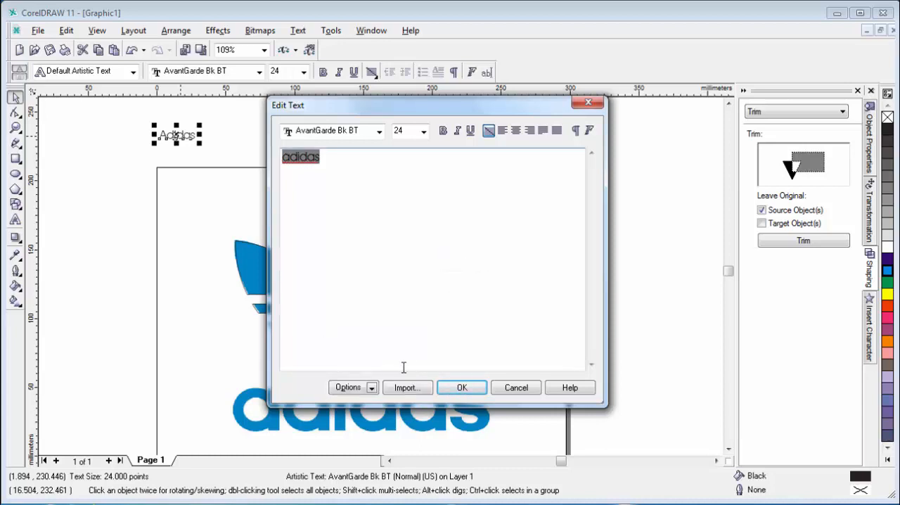
click(466, 387)
click(123, 163)
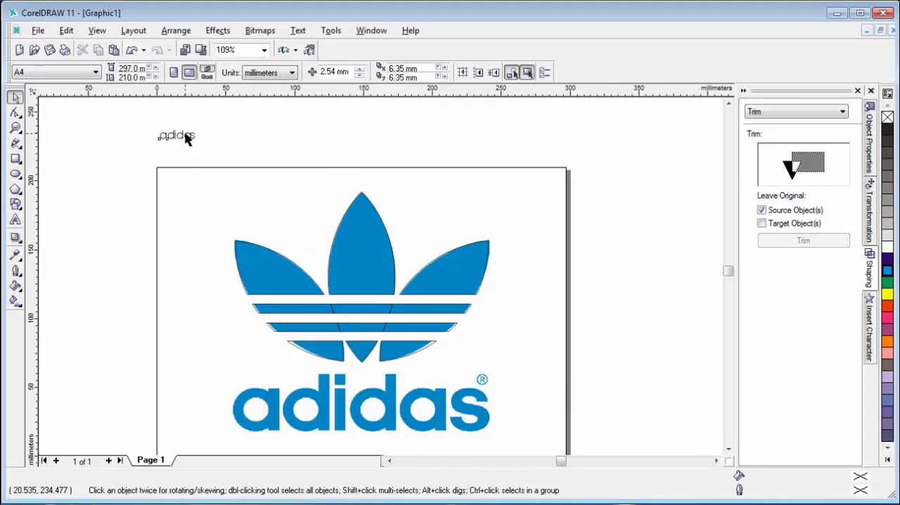
Move the lowercase adidas text onto the image's wordmark and stretch it to match, at about 155.6 points.
click(187, 137)
drag(202, 144, 334, 405)
drag(481, 445, 485, 373)
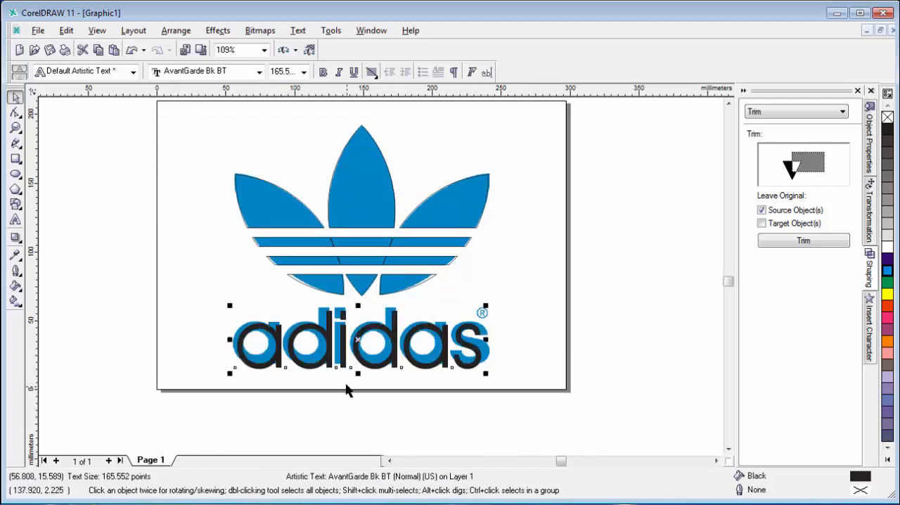
drag(357, 374, 383, 367)
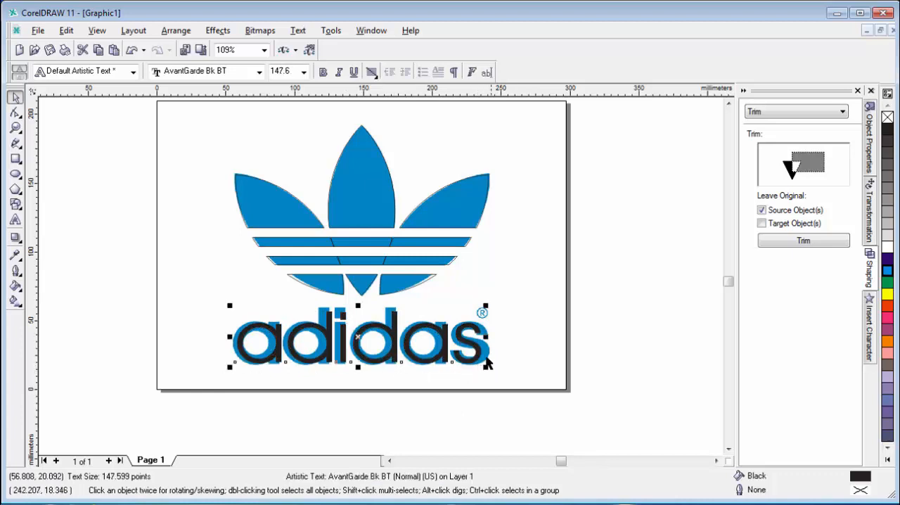
drag(485, 338, 488, 339)
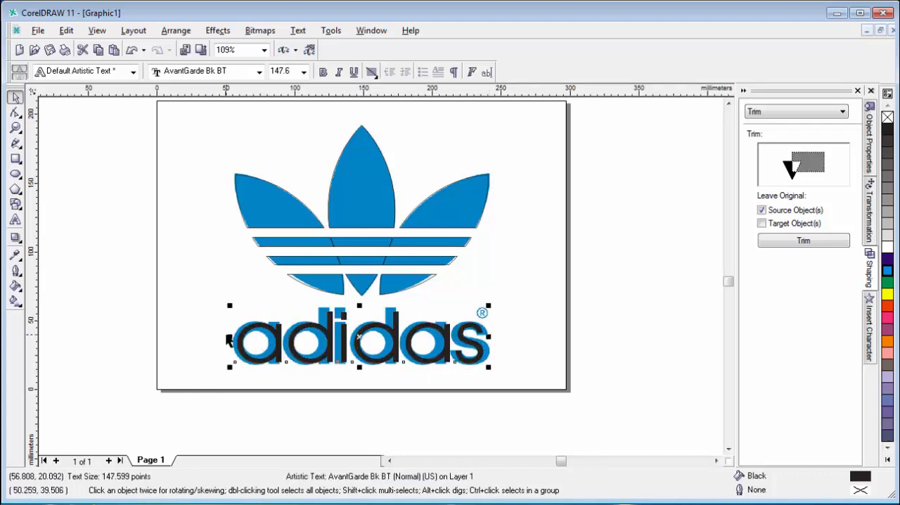
drag(229, 337, 225, 360)
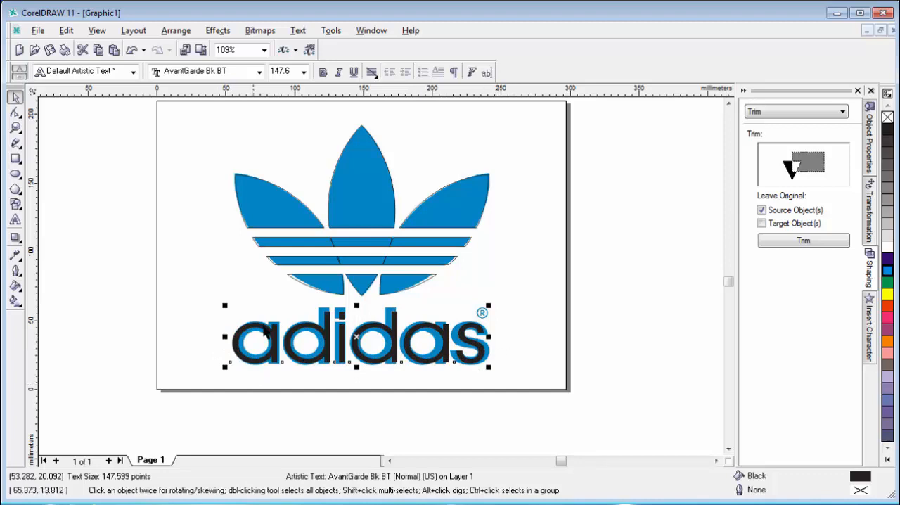
drag(357, 302, 356, 300)
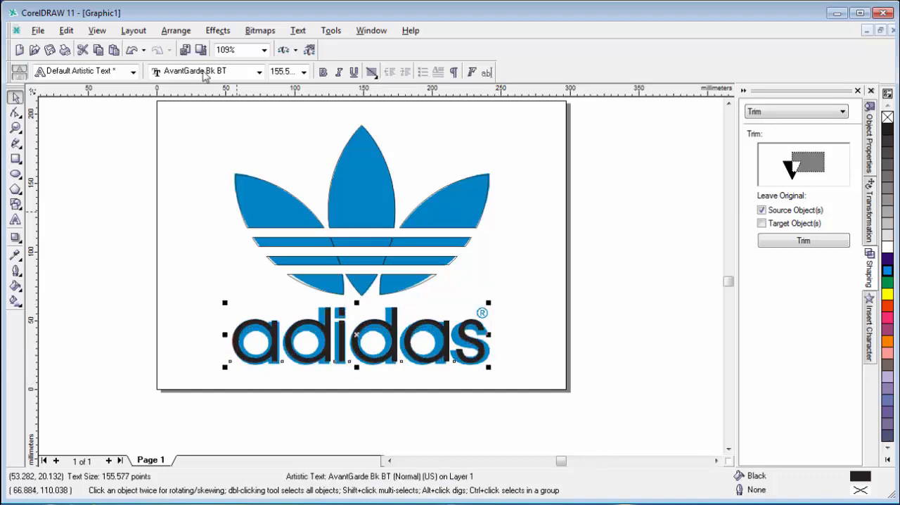
Make the adidas text bold and rescale it to fit the image's wordmark, at about 153.6 points.
click(323, 73)
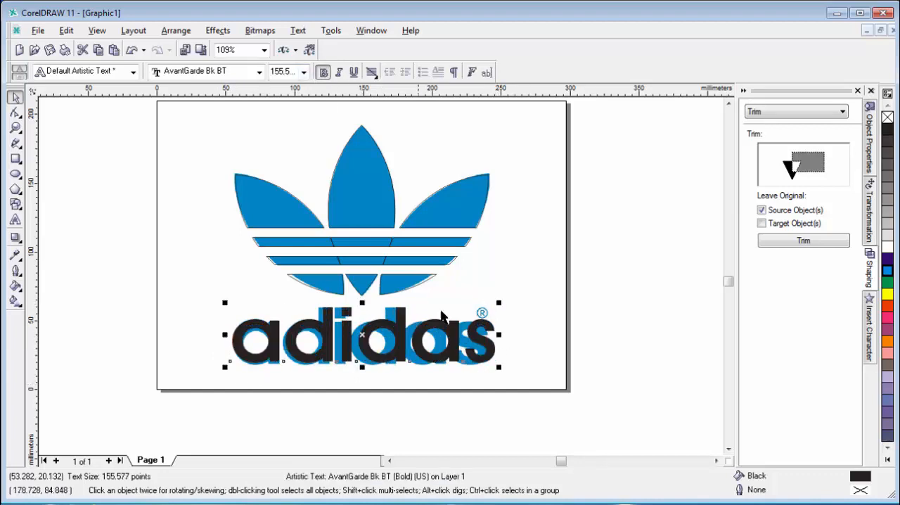
drag(499, 334, 488, 334)
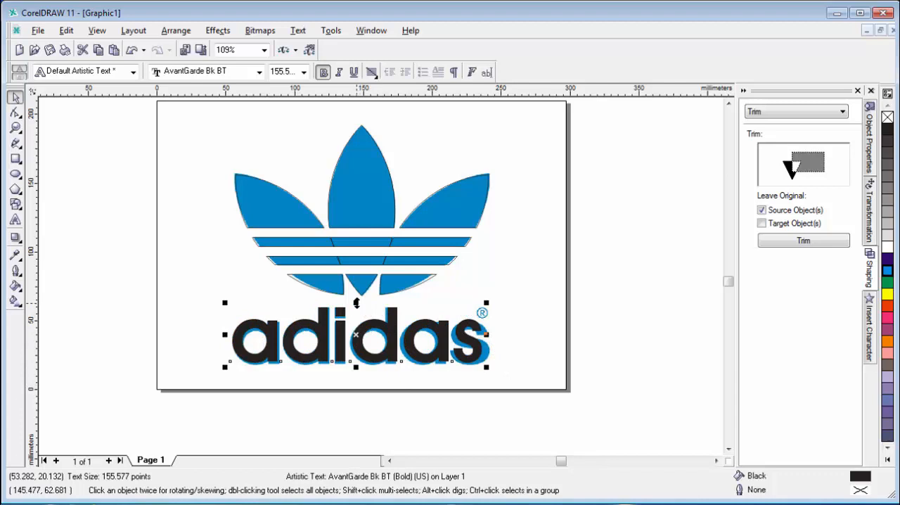
drag(357, 302, 355, 304)
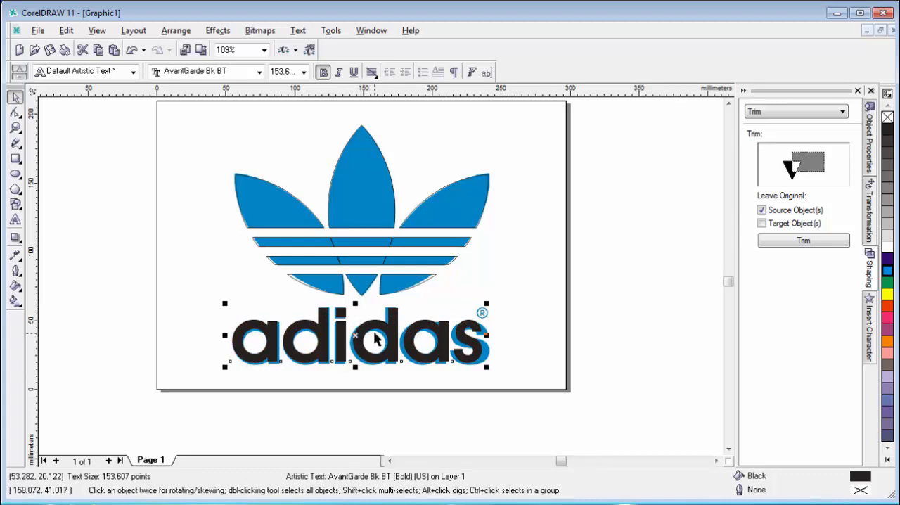
Give the adidas text a cyan fill and a cyan outline.
click(887, 274)
right_click(887, 274)
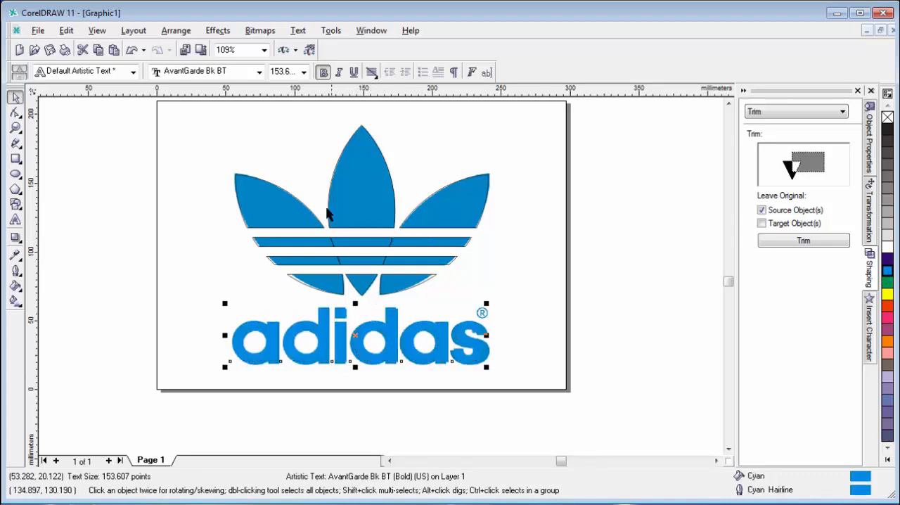
Move the traced image aside, clear of the vector shapes, and give the three leaf shapes a cyan fill and outline.
click(632, 289)
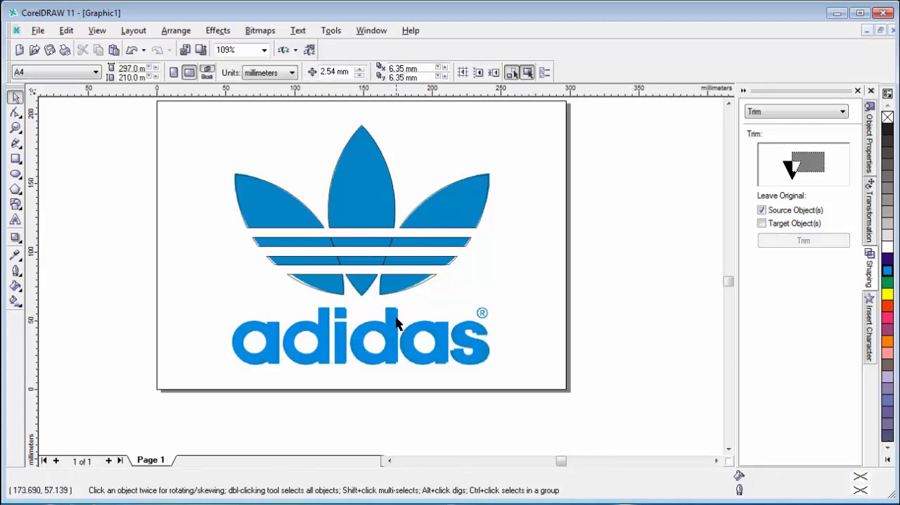
drag(351, 301, 662, 296)
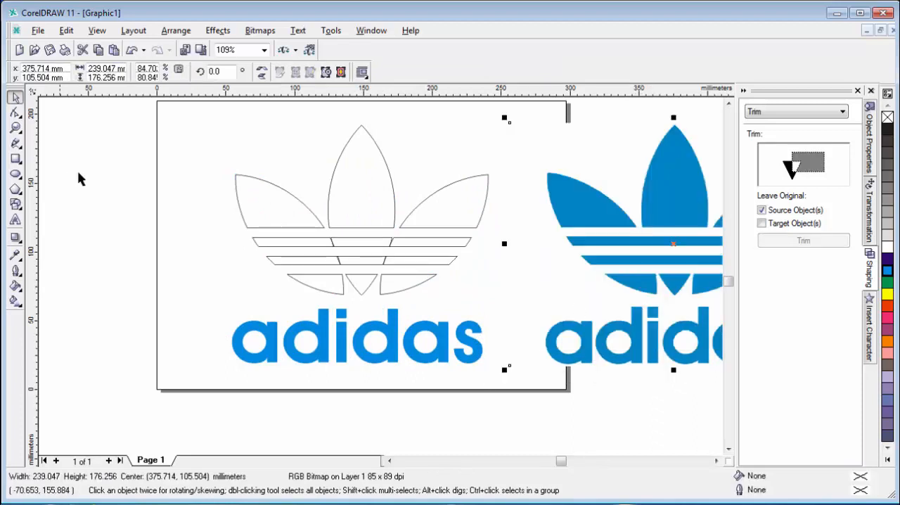
click(279, 212)
shift+click(366, 175)
shift+click(452, 209)
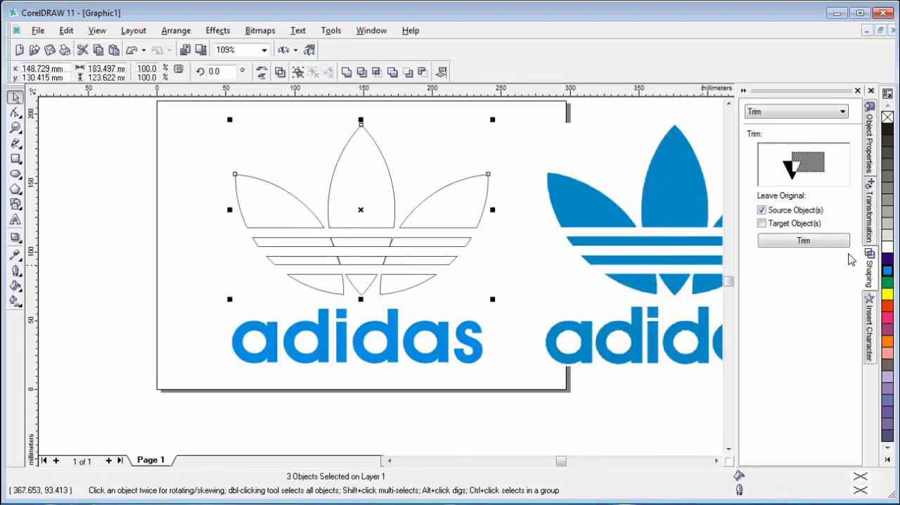
click(887, 274)
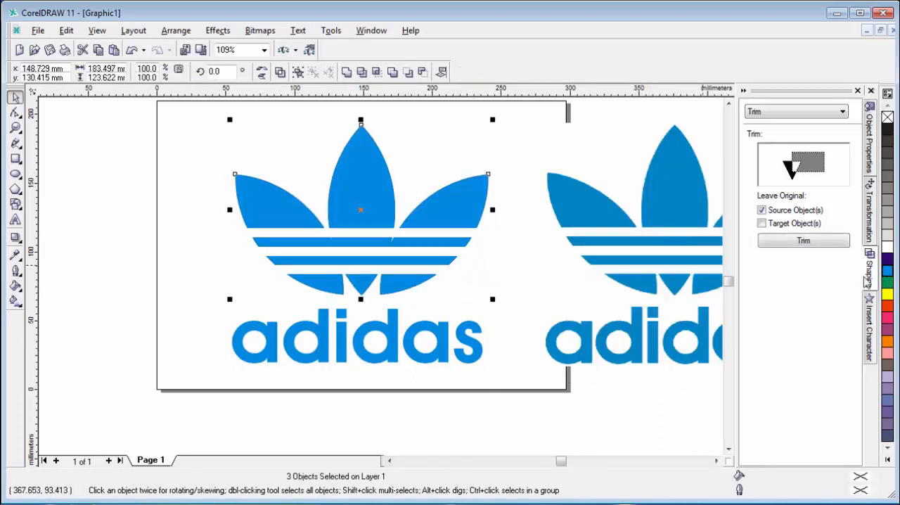
Group the three cyan leaf shapes together with the adidas text.
key(F3)
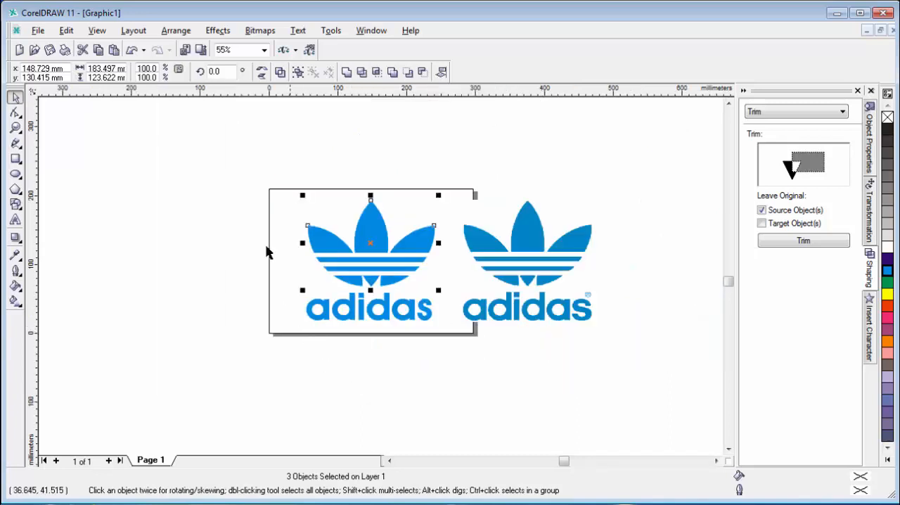
drag(463, 370, 464, 370)
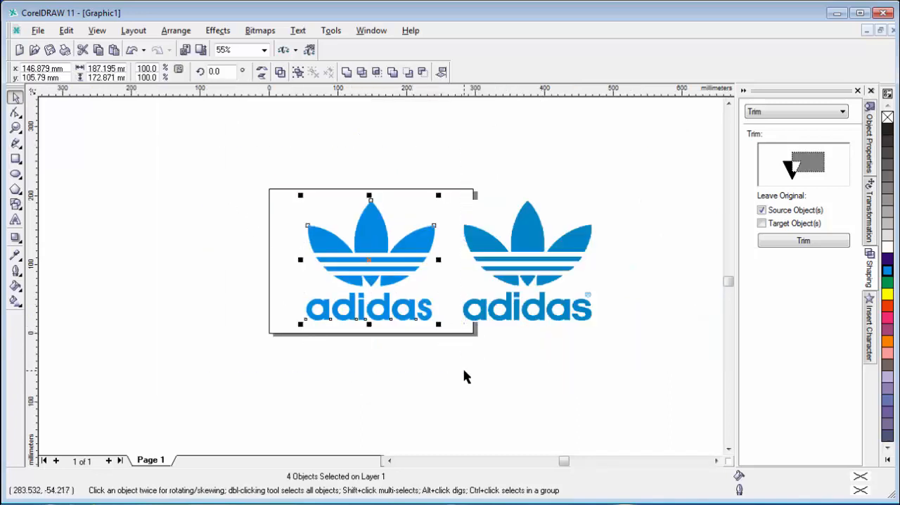
key(ctrl+g)
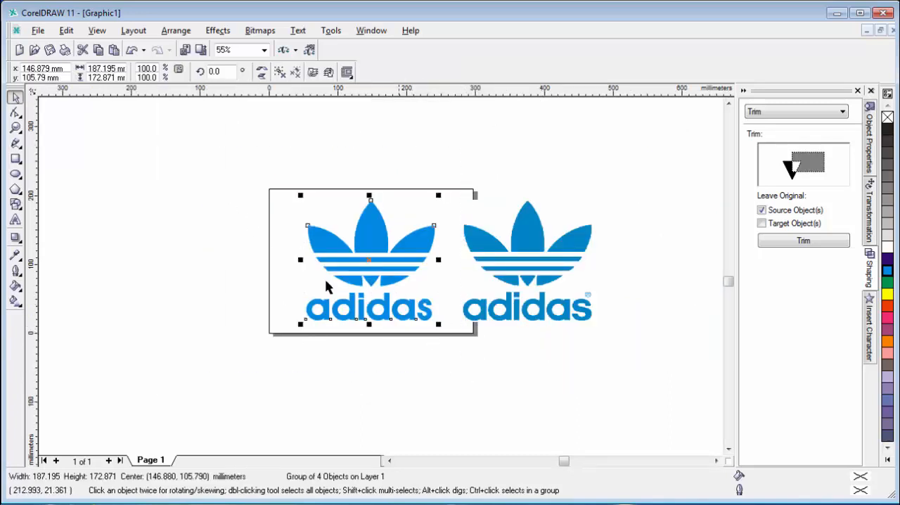
Scale the grouped vector logo down to about half size and place it in the left part of the page.
click(186, 267)
mouse_move(359, 259)
mouse_down()
mouse_move(232, 258)
mouse_move(351, 257)
mouse_up()
drag(546, 270, 530, 265)
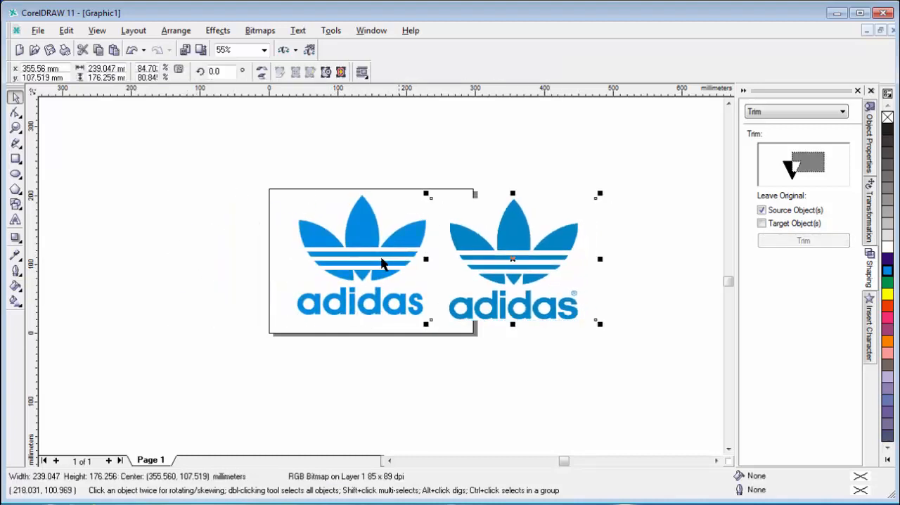
click(442, 327)
click(393, 305)
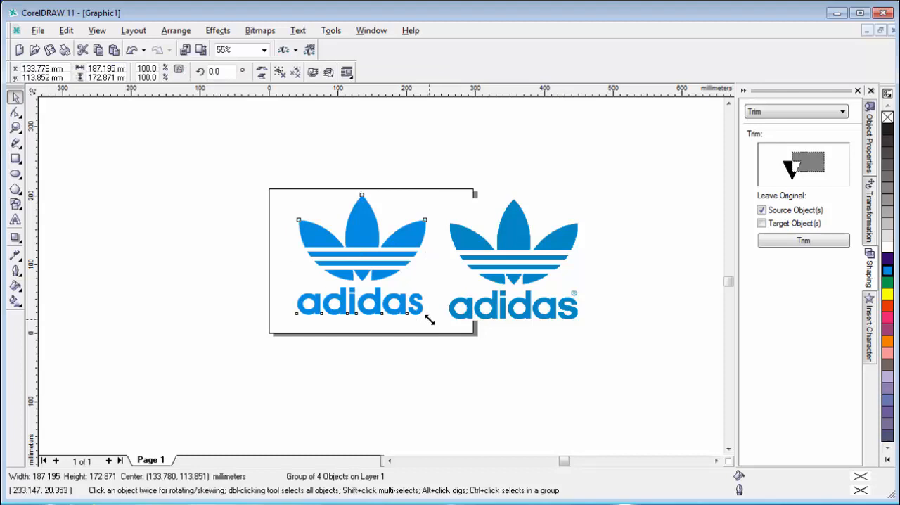
drag(430, 320, 362, 256)
drag(328, 227, 313, 259)
Move the traced image beside the vector logo and scale it down to about 121 mm high so it fits on the page.
drag(538, 263, 440, 263)
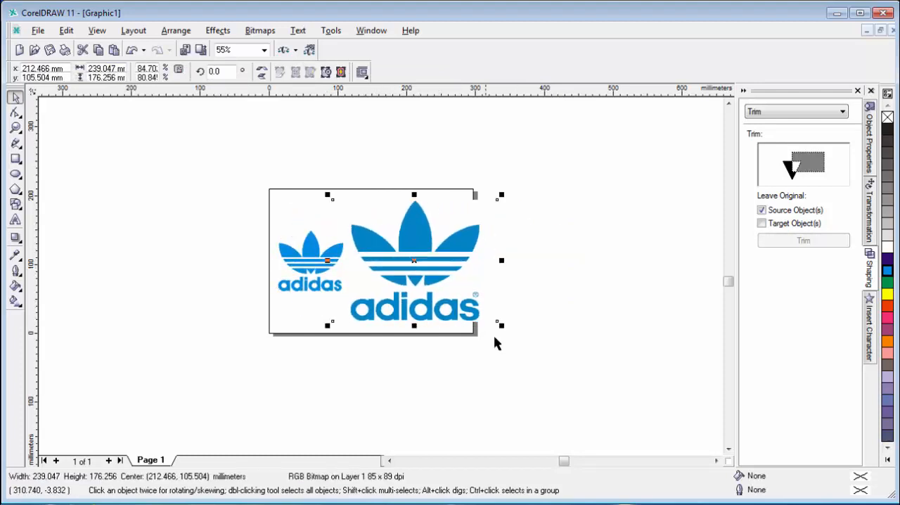
drag(500, 324, 446, 284)
drag(395, 257, 420, 282)
Select the vector logo and the traced image, collapse the Shaping docker, and compare both logos in an enlarged view.
drag(161, 191, 500, 347)
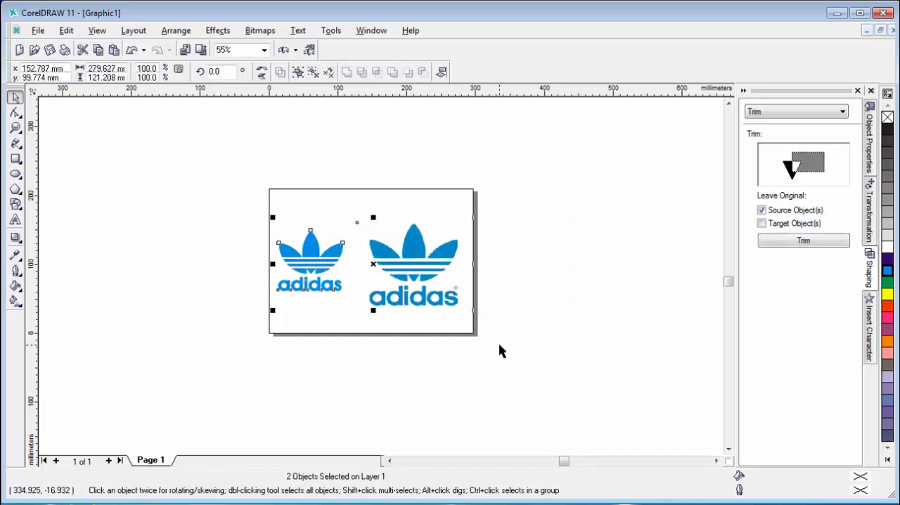
key(shift+F2)
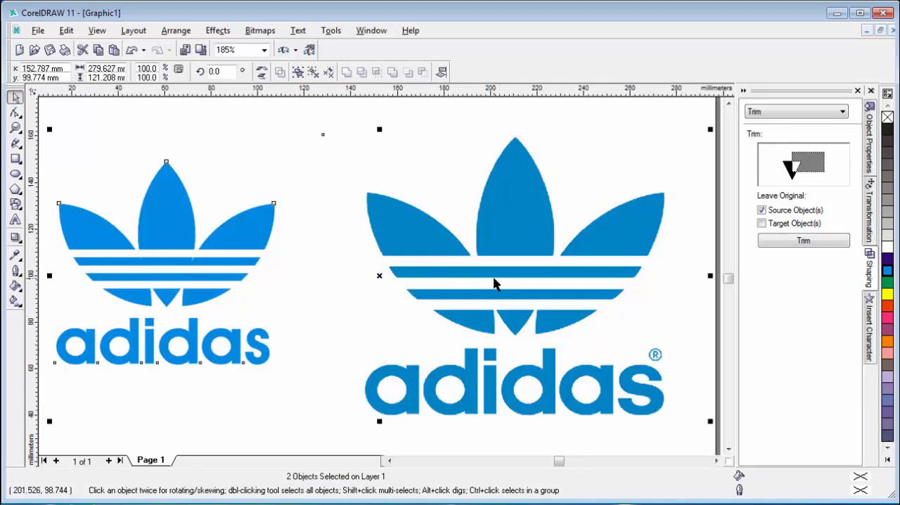
click(742, 92)
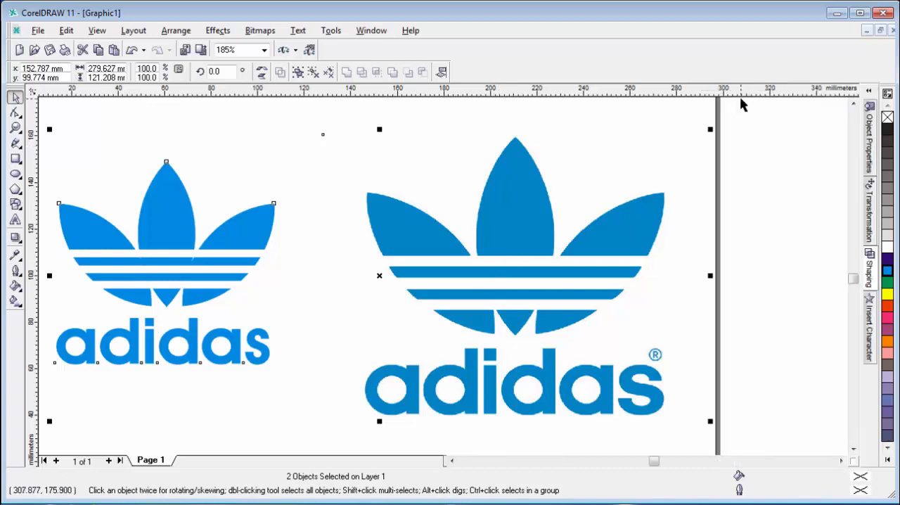
key(shift+F2)
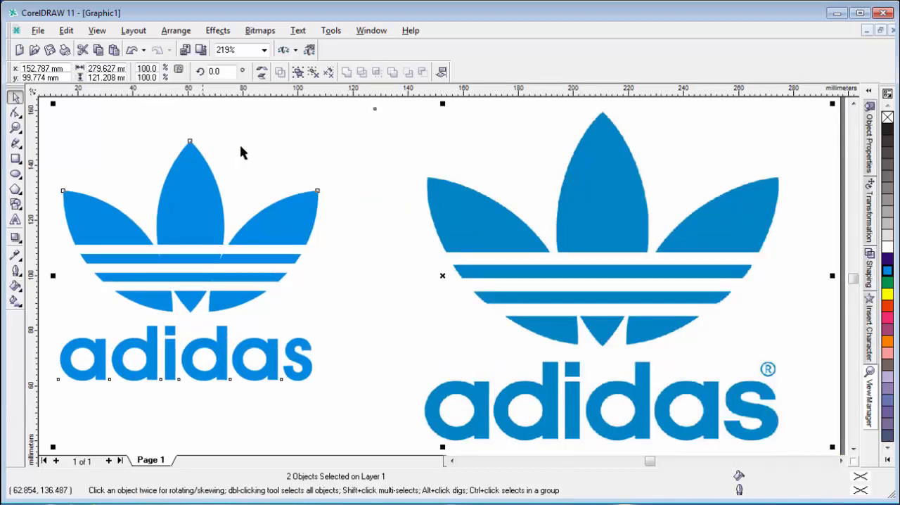